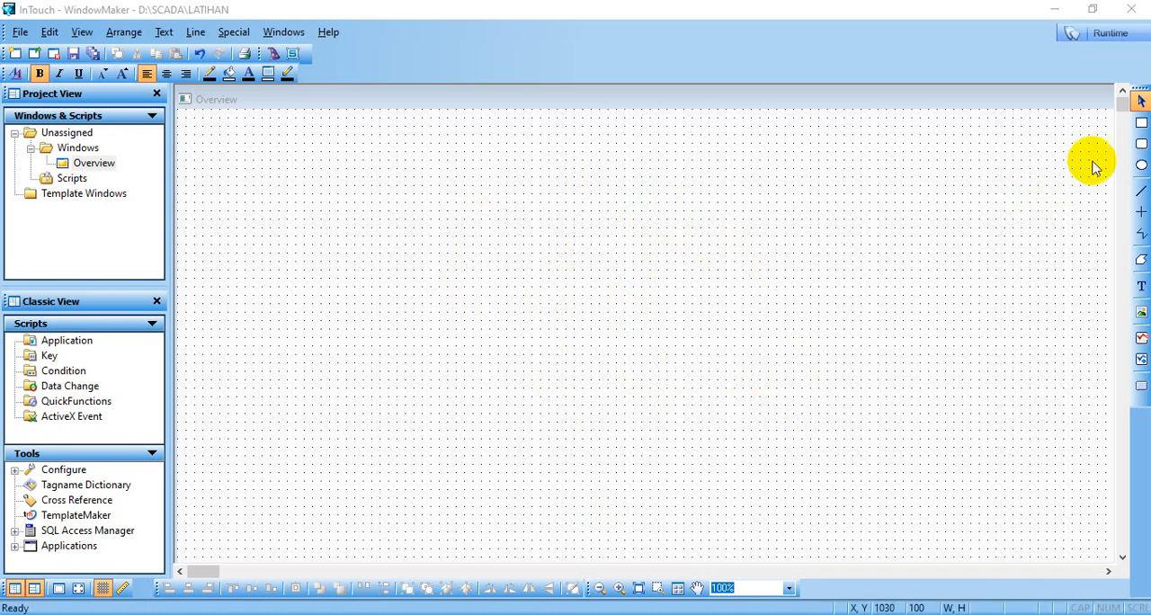
- Draw a rectangle, a rounded rectangle about 130 by 130 and an ellipse about 140 by 150 in the Overview window
{"action": "left_click", "coordinate": [1140, 126]}
{"action": "left_click_drag", "start_coordinate": [337, 168], "coordinate": [440, 262]}
{"action": "left_click", "coordinate": [1140, 144]}
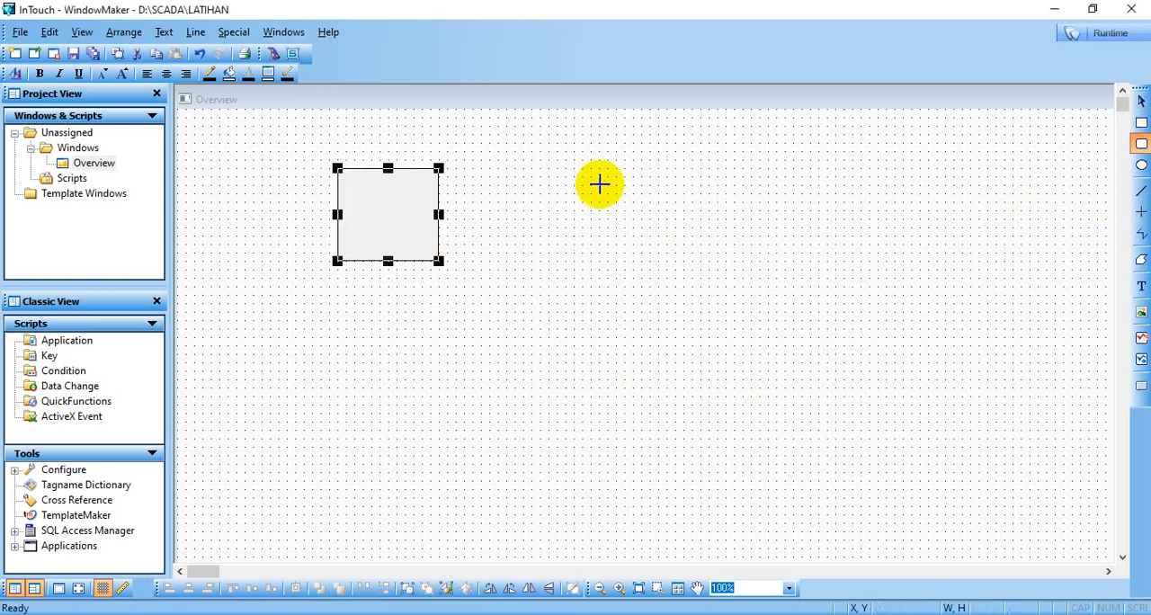
{"action": "left_click_drag", "start_coordinate": [524, 202], "coordinate": [633, 311]}
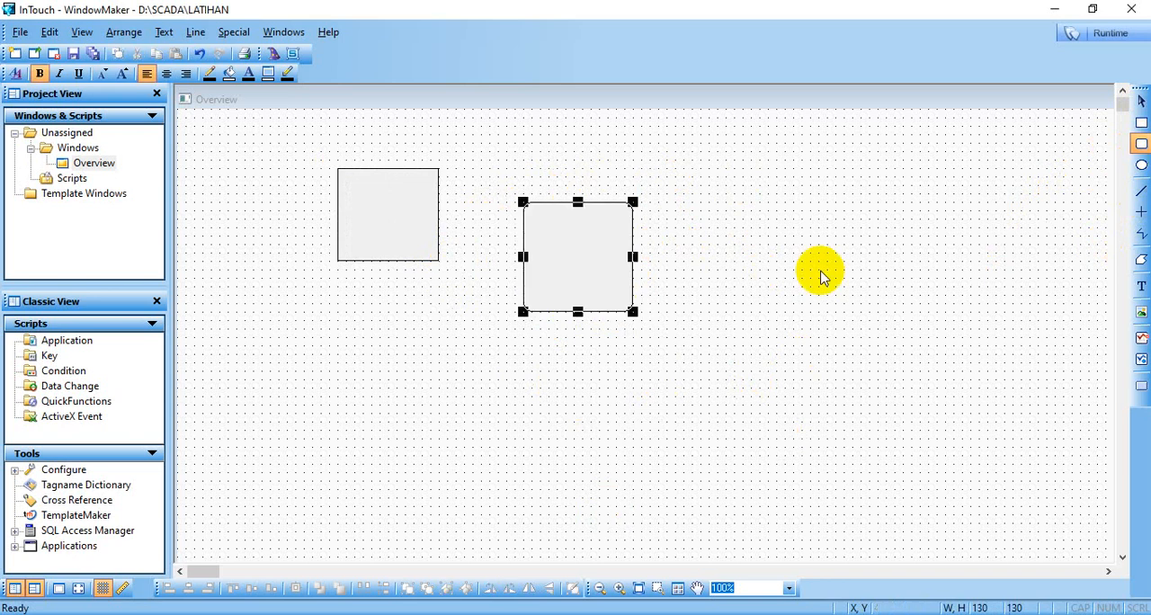
{"action": "left_click", "coordinate": [1140, 165]}
{"action": "left_click_drag", "start_coordinate": [751, 303], "coordinate": [869, 430]}
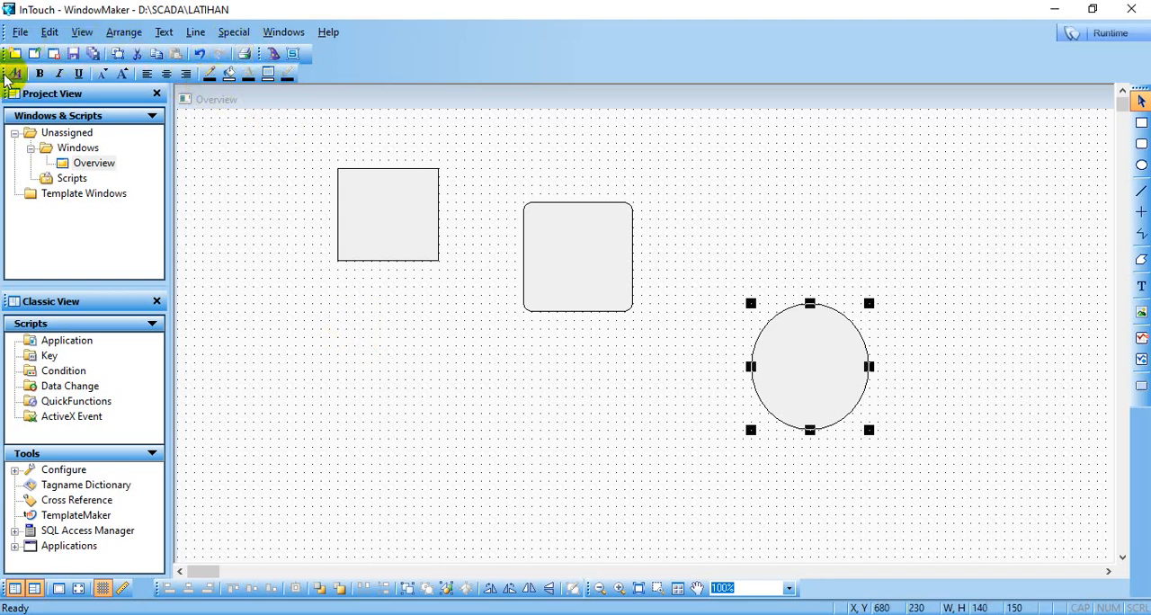
- Dock the text formatting toolbar on the same row as the general and wizard toolbars
{"action": "left_click_drag", "start_coordinate": [5, 79], "coordinate": [360, 51]}
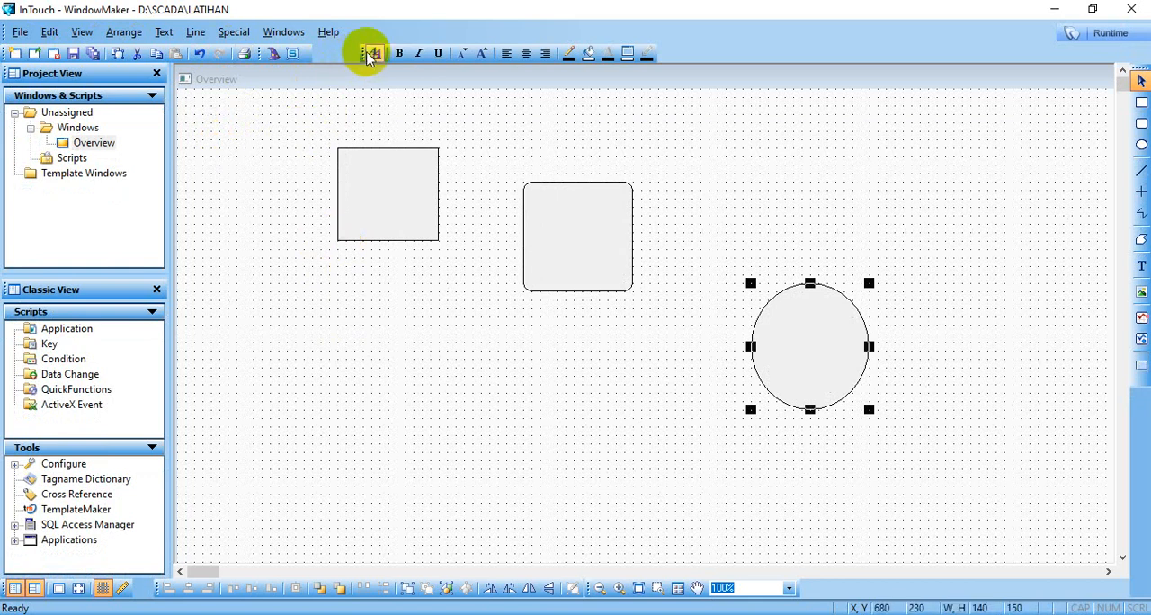
{"action": "left_click", "coordinate": [195, 32]}
{"action": "mouse_move", "coordinate": [106, 34]}
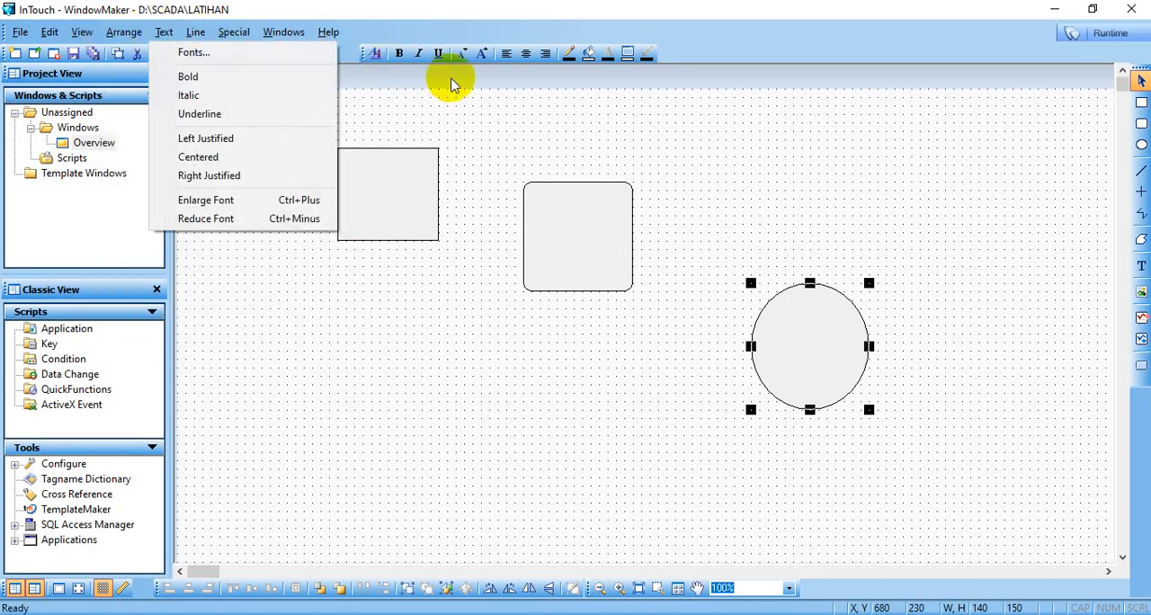
{"action": "left_click", "coordinate": [449, 117]}
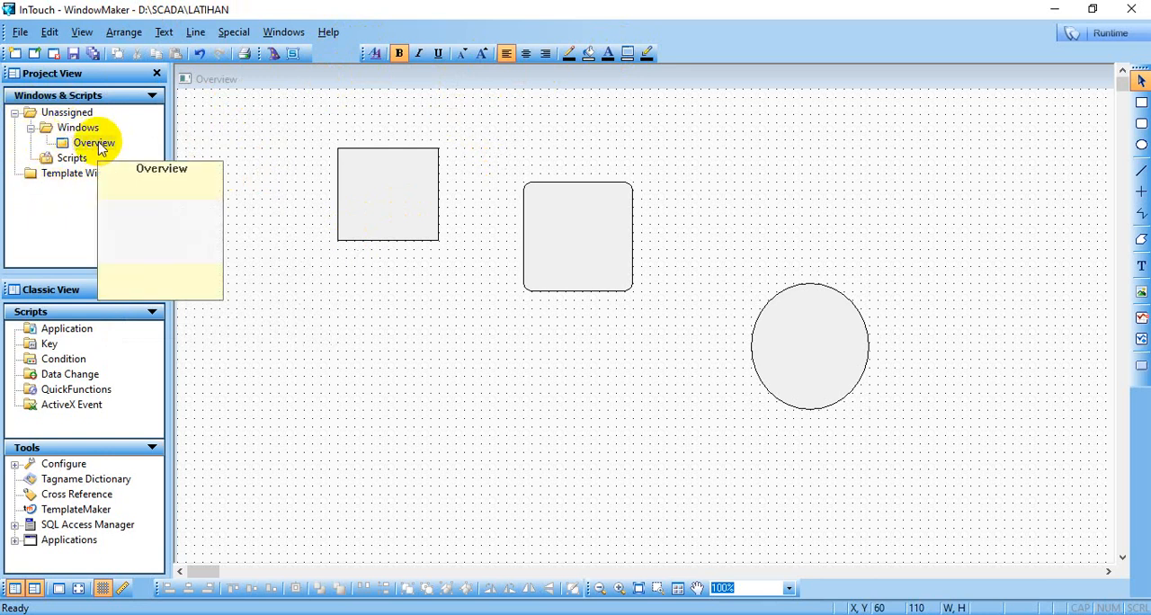
- Magnify the Overview window to 200% and return it to 100%
{"action": "left_click", "coordinate": [97, 146]}
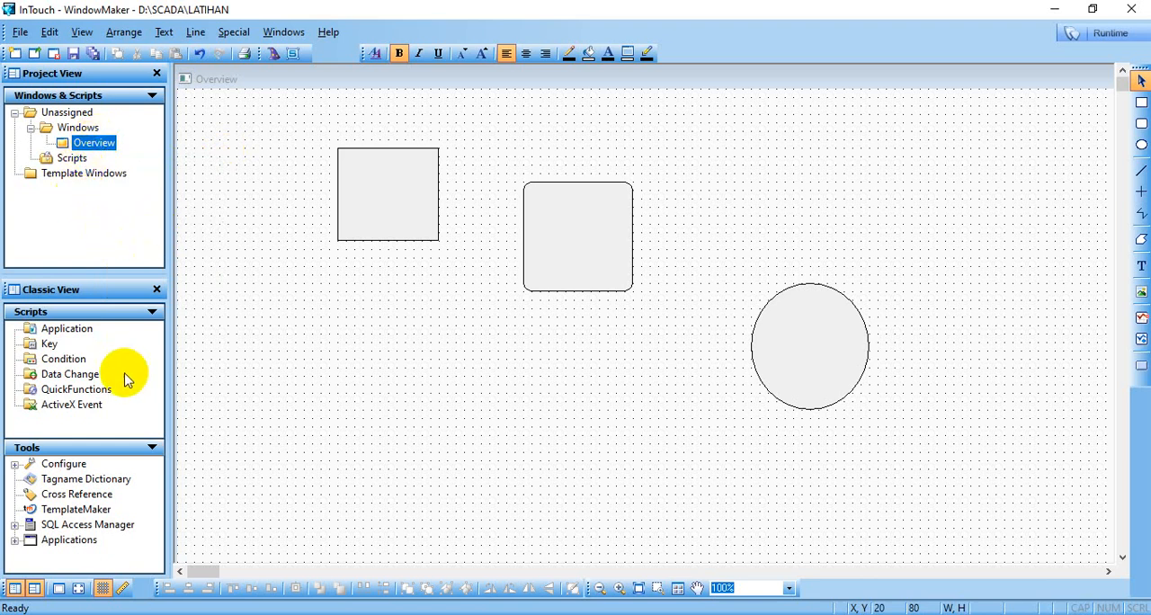
{"action": "left_click", "coordinate": [790, 592]}
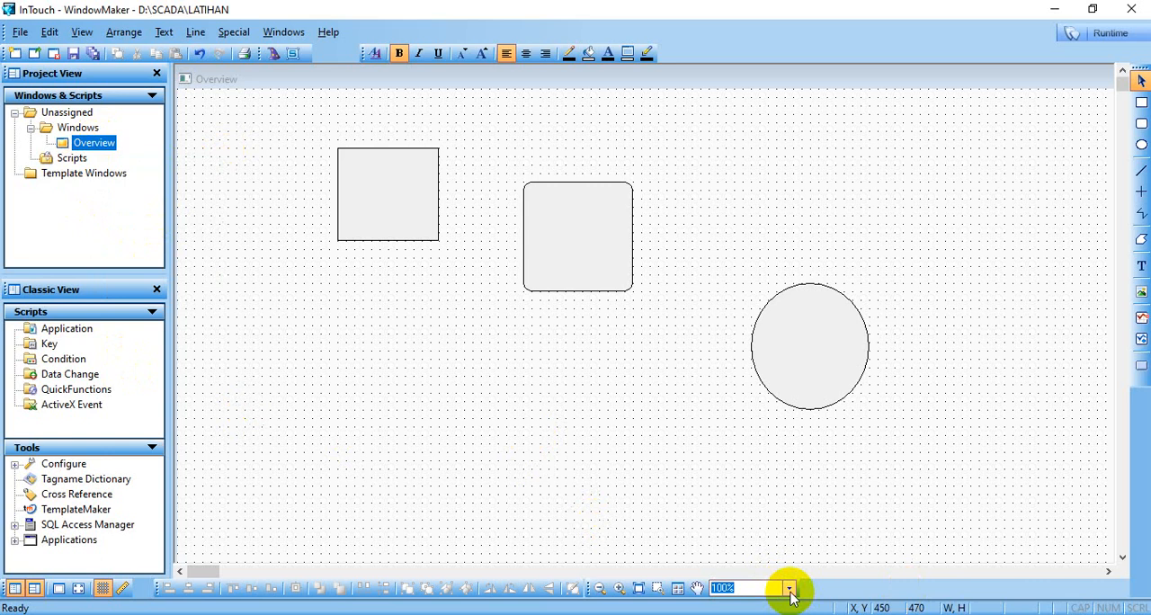
{"action": "left_click", "coordinate": [789, 592]}
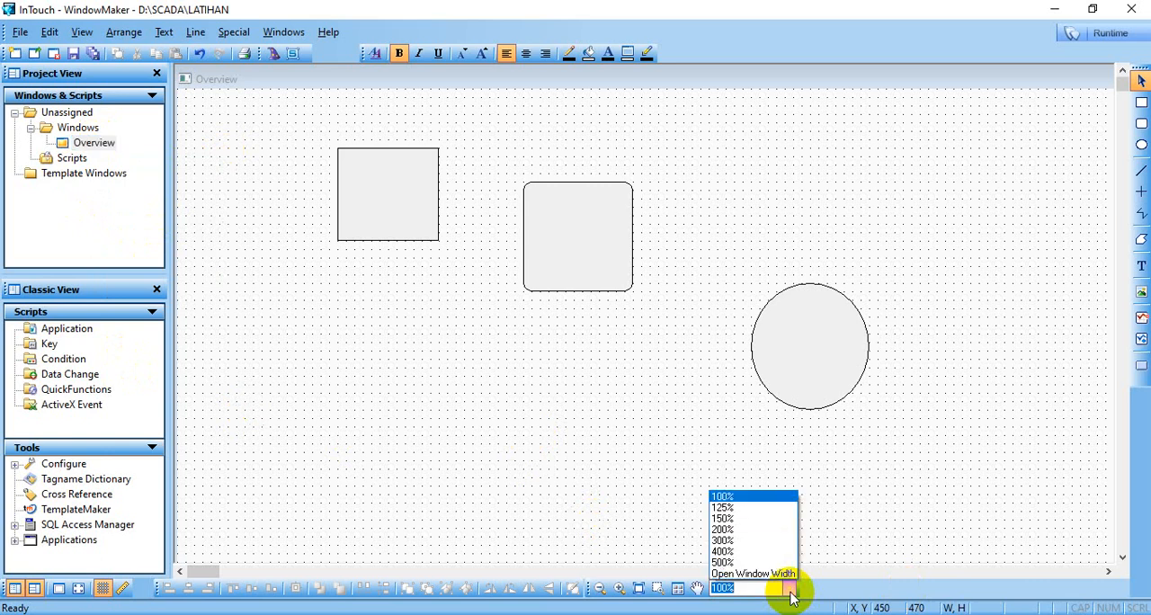
{"action": "left_click", "coordinate": [790, 529]}
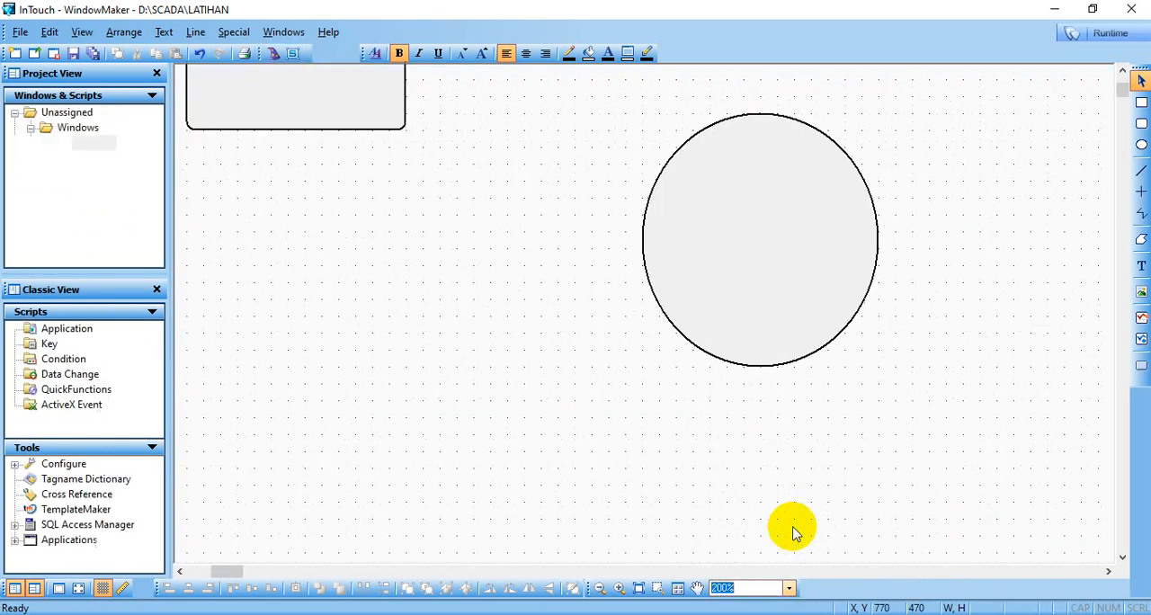
{"action": "left_click", "coordinate": [790, 589]}
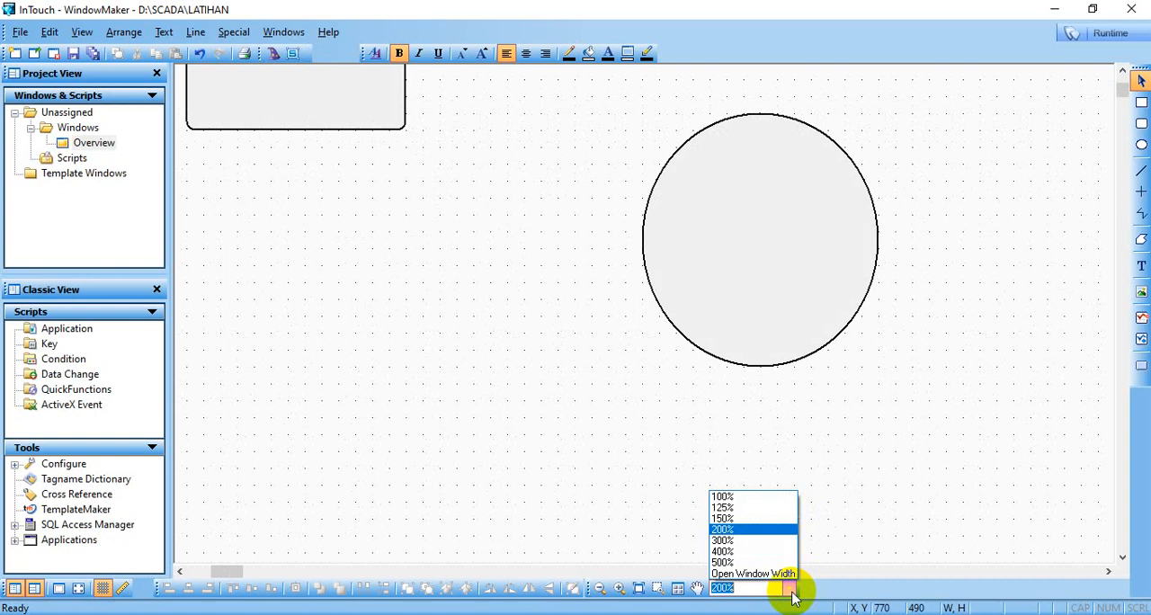
{"action": "left_click", "coordinate": [787, 497]}
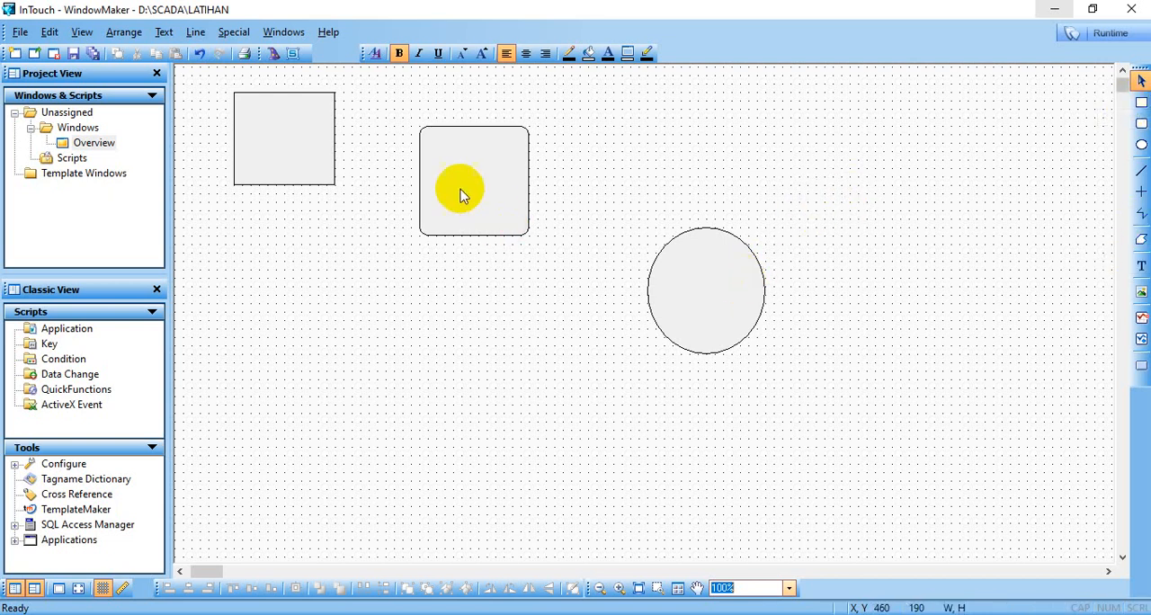
{"action": "left_click", "coordinate": [314, 171]}
{"action": "left_click", "coordinate": [724, 291]}
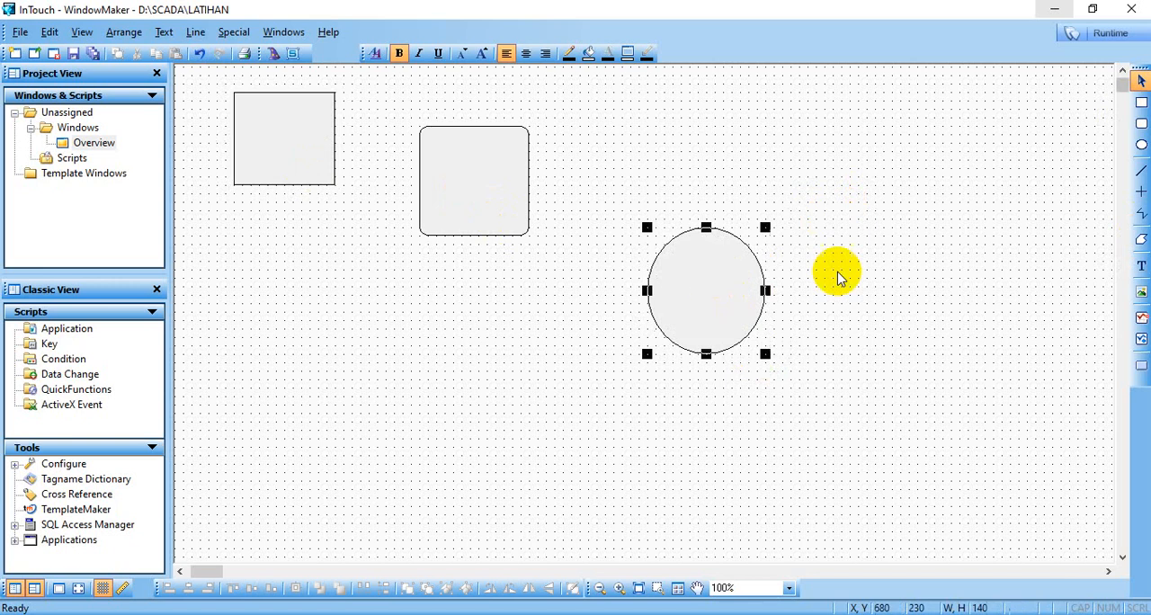
{"action": "left_click", "coordinate": [836, 277]}
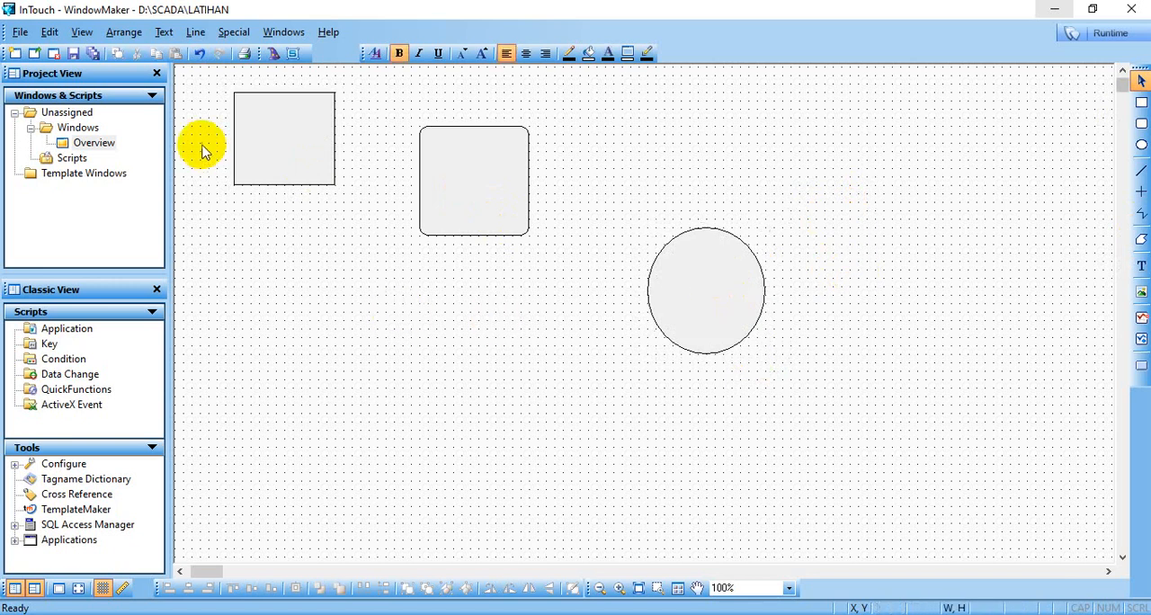
- Place a Symbol Factory wizard in the empty area below the rectangle in the Overview window
{"action": "left_click", "coordinate": [273, 56]}
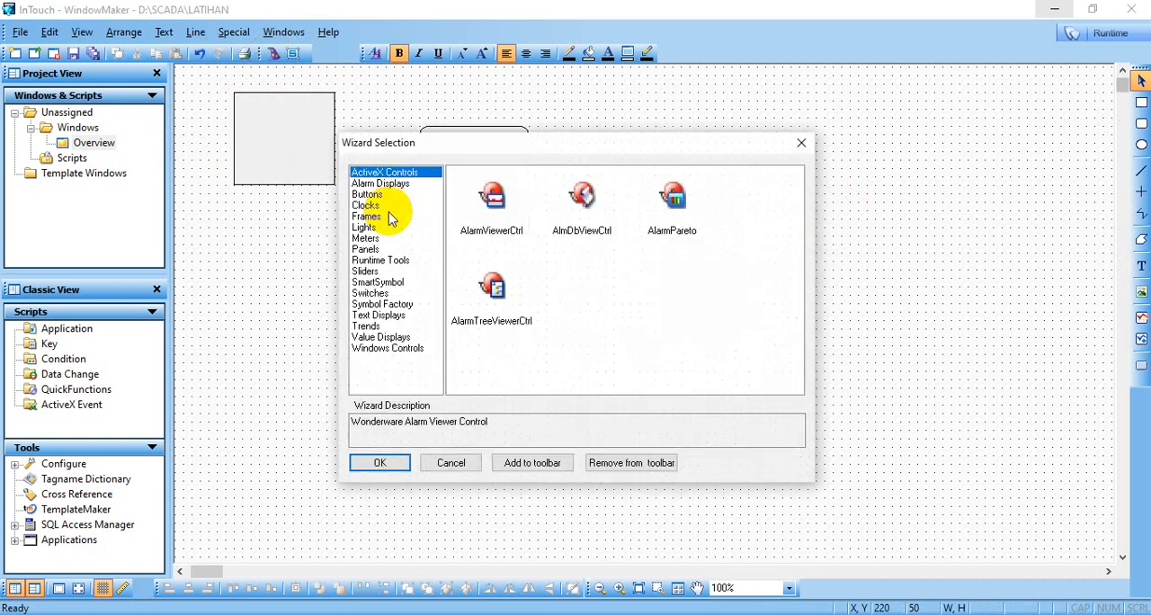
{"action": "left_click", "coordinate": [406, 306]}
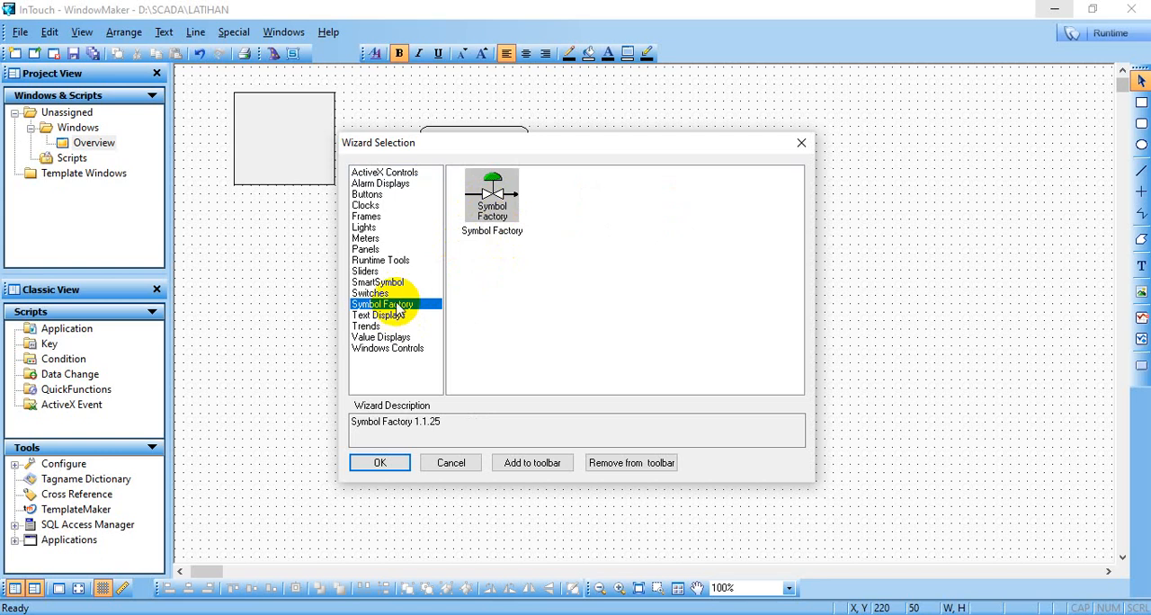
{"action": "double_click", "coordinate": [495, 190]}
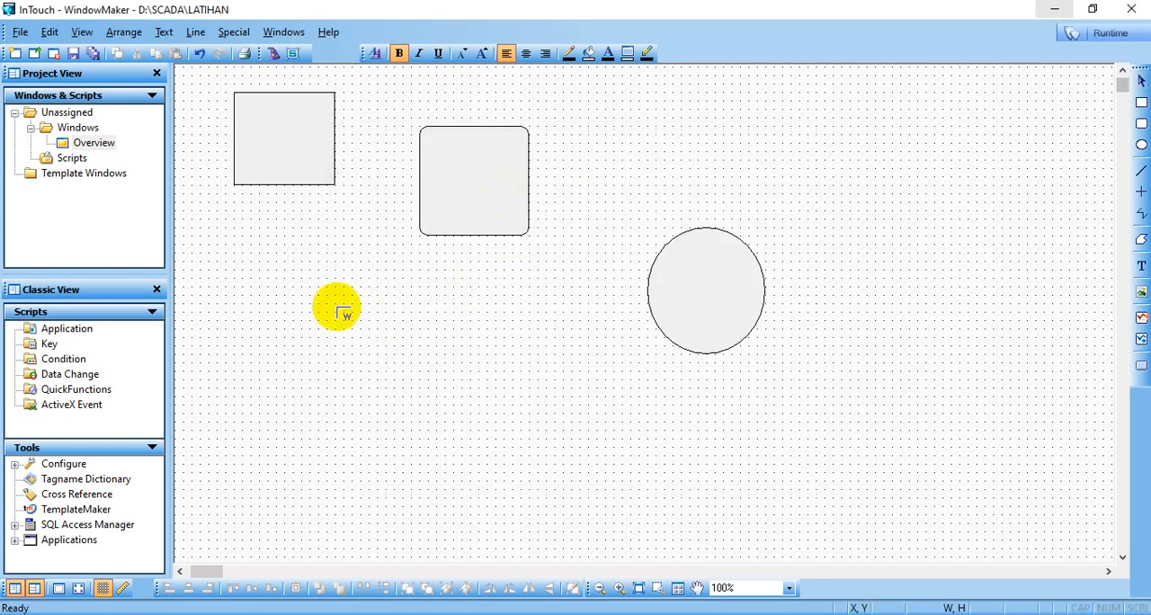
{"action": "left_click", "coordinate": [309, 293]}
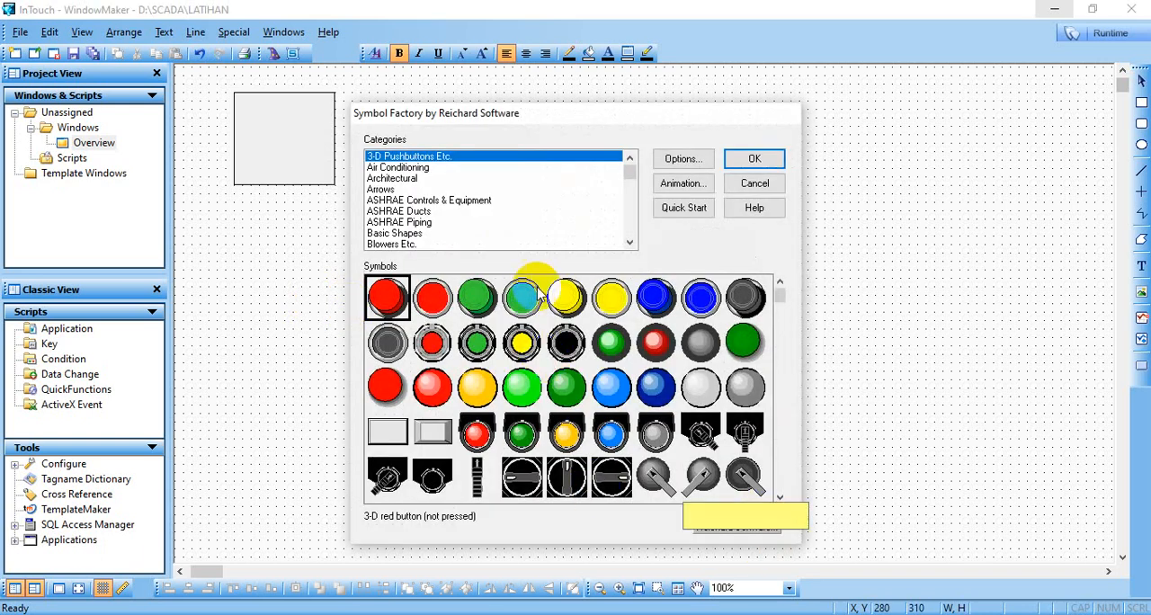
- Insert the domed gray tank with a ladder from the Tanks category and enlarge it to about 180 pixels in height
{"action": "scroll", "coordinate": [439, 231], "scroll_direction": "down", "scroll_amount": 6}
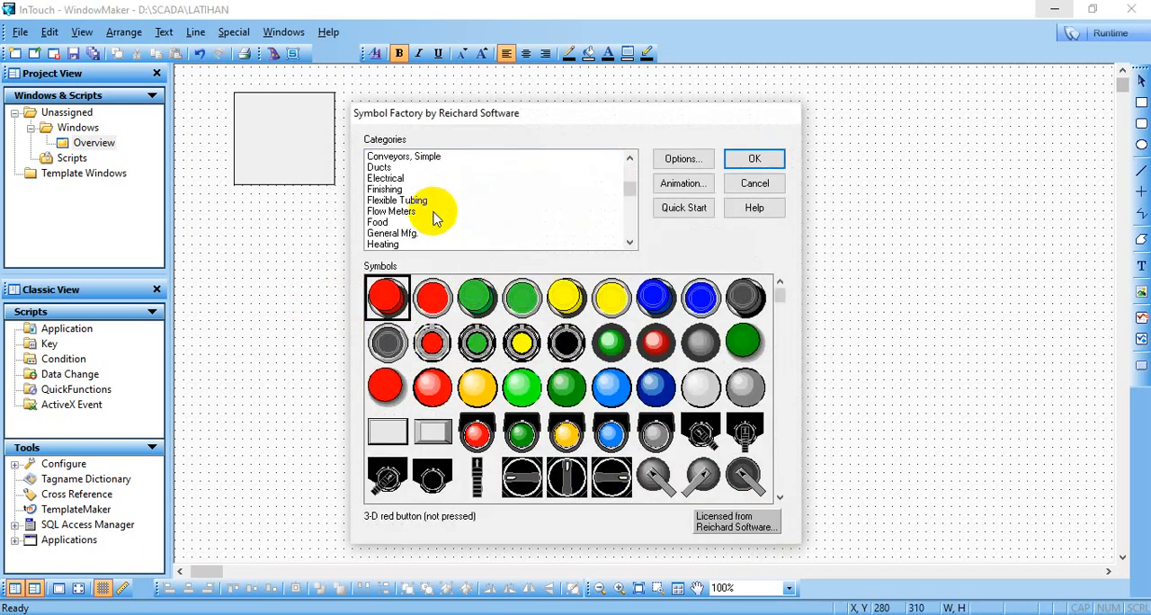
{"action": "scroll", "coordinate": [434, 220], "scroll_direction": "down", "scroll_amount": 2}
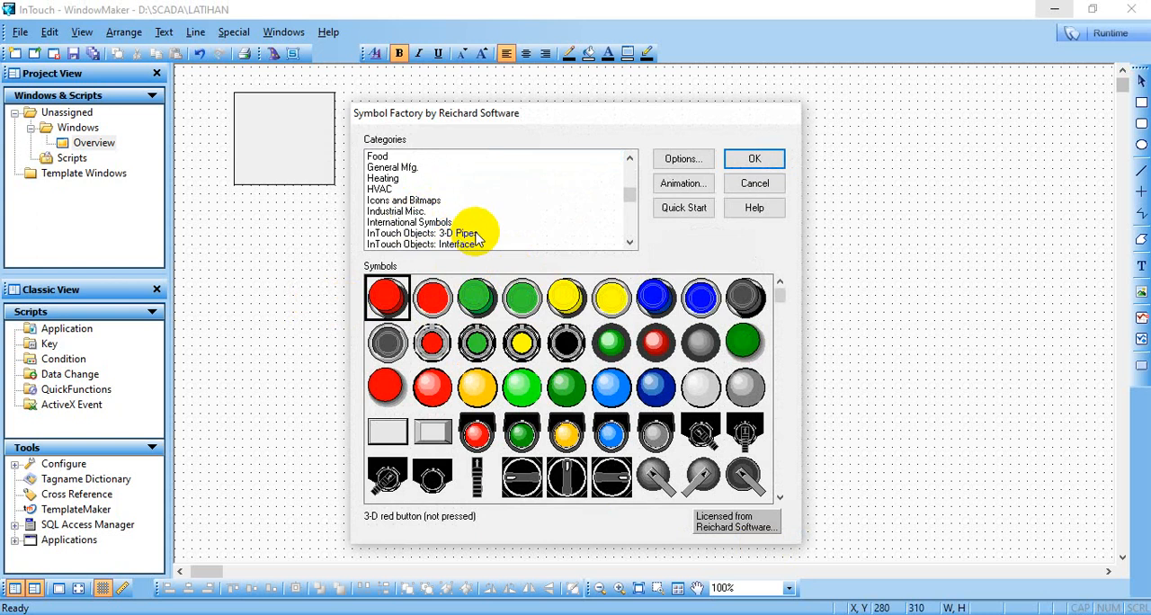
{"action": "scroll", "coordinate": [475, 235], "scroll_direction": "down", "scroll_amount": 1}
{"action": "scroll", "coordinate": [477, 237], "scroll_direction": "down", "scroll_amount": 6}
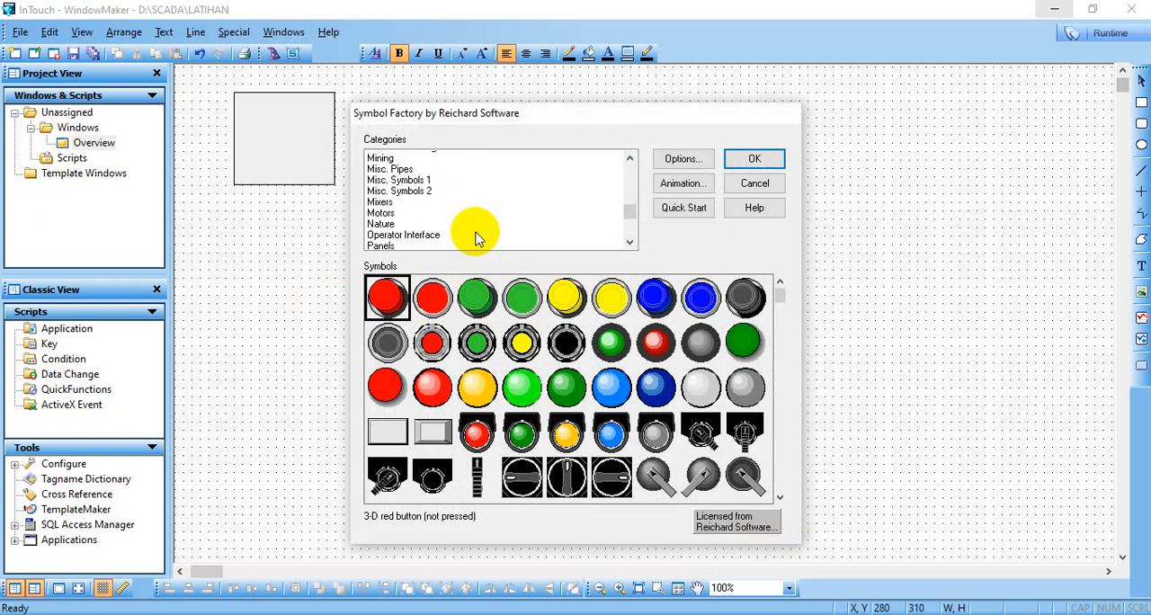
{"action": "scroll", "coordinate": [476, 237], "scroll_direction": "down", "scroll_amount": 2}
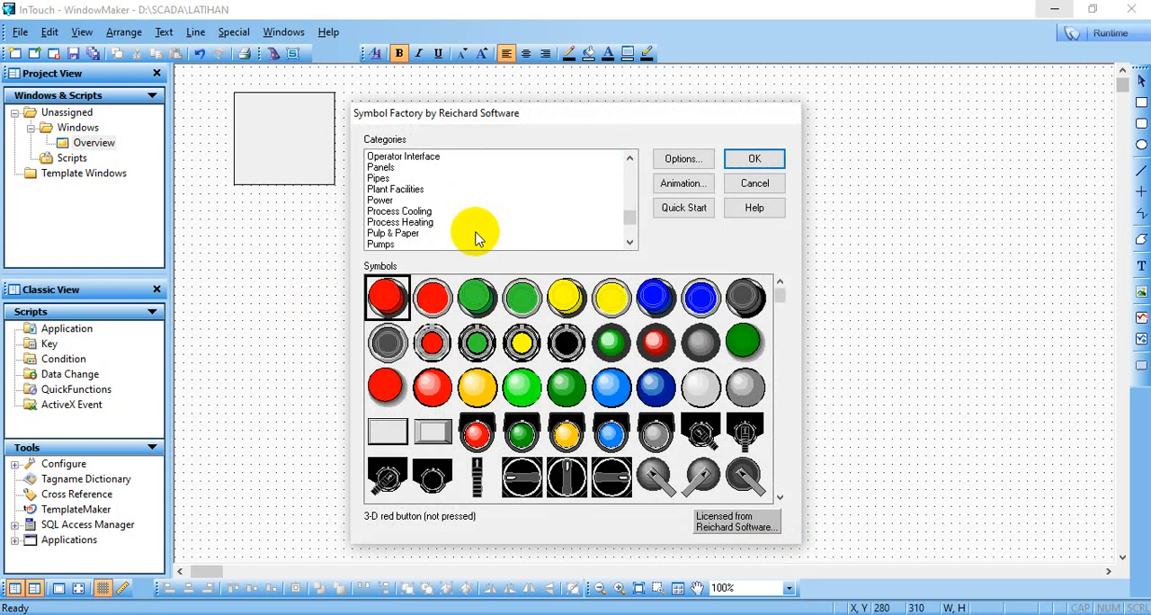
{"action": "scroll", "coordinate": [477, 238], "scroll_direction": "down", "scroll_amount": 3}
{"action": "scroll", "coordinate": [476, 237], "scroll_direction": "down", "scroll_amount": 1}
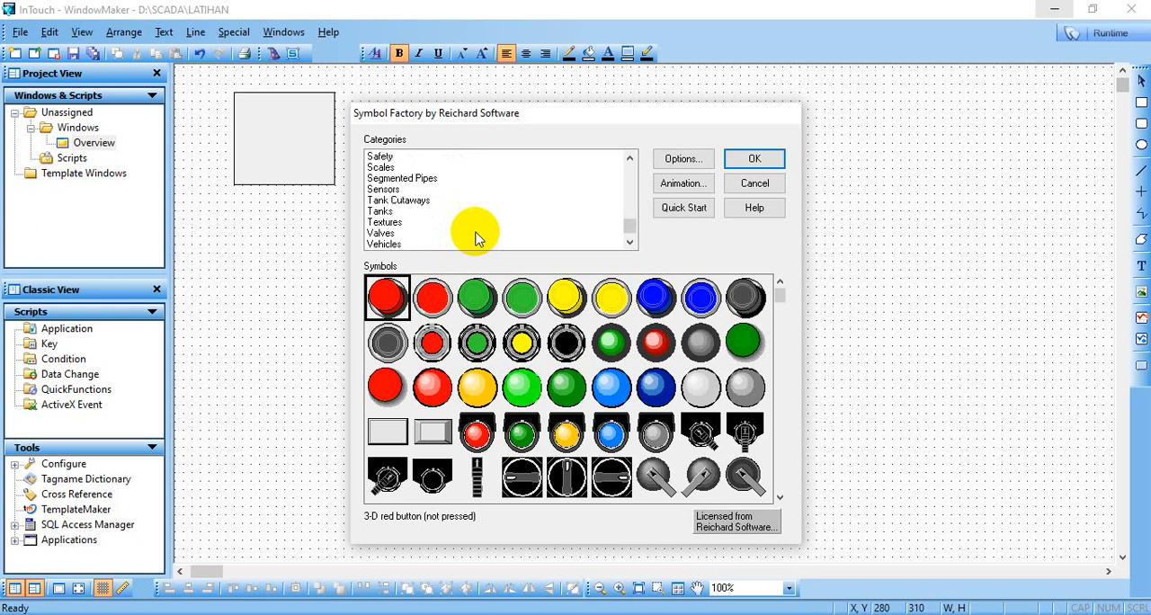
{"action": "left_click", "coordinate": [385, 211]}
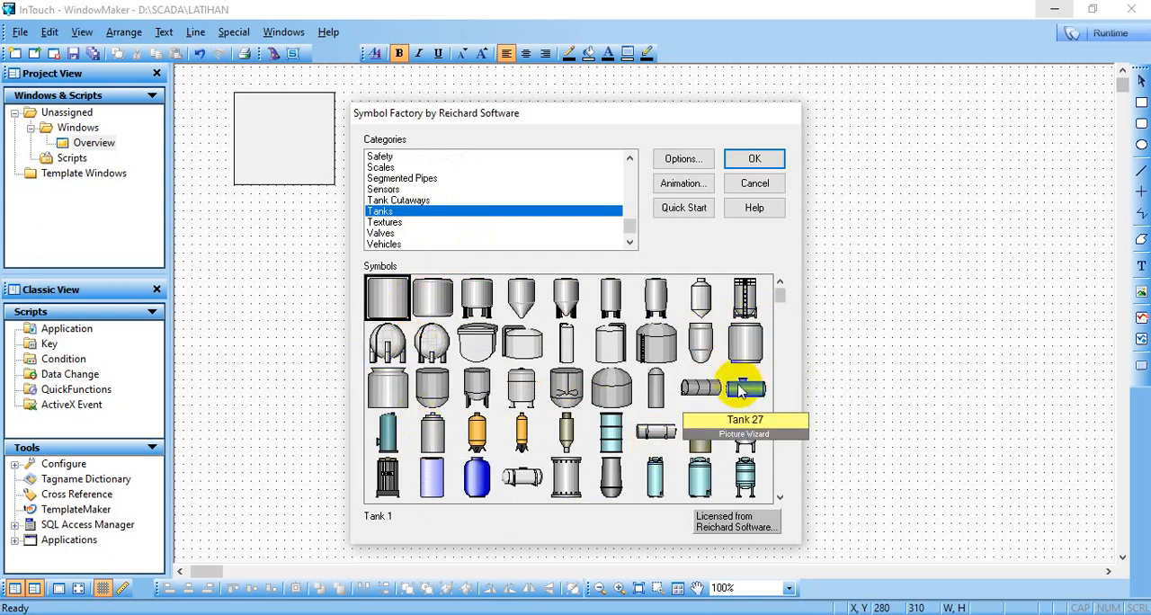
{"action": "double_click", "coordinate": [659, 343]}
{"action": "left_click", "coordinate": [887, 260]}
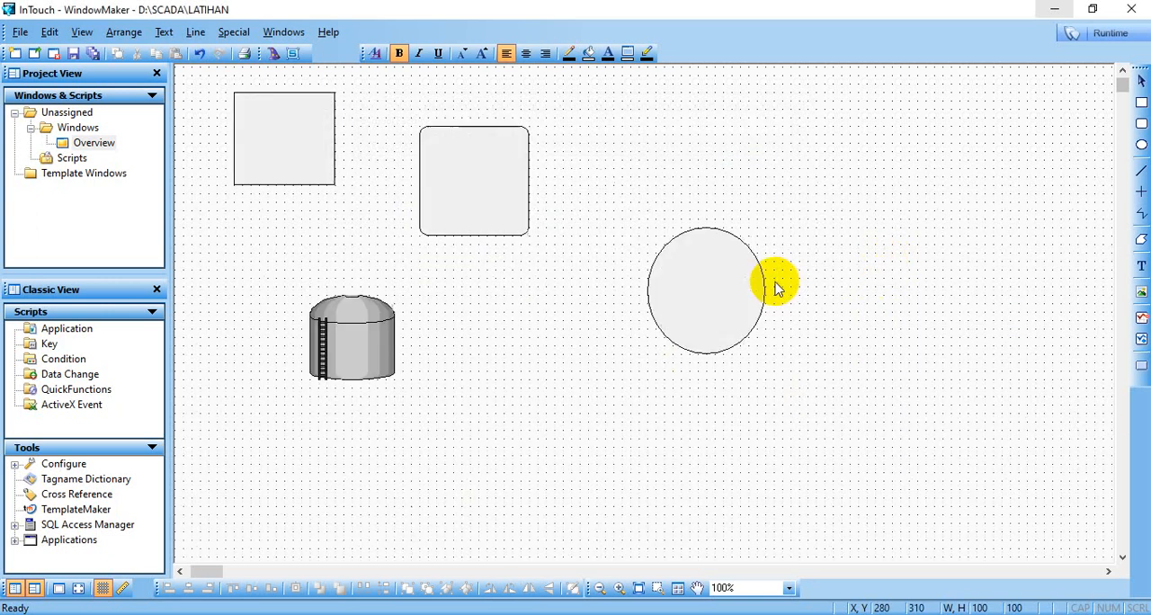
{"action": "left_click", "coordinate": [478, 441]}
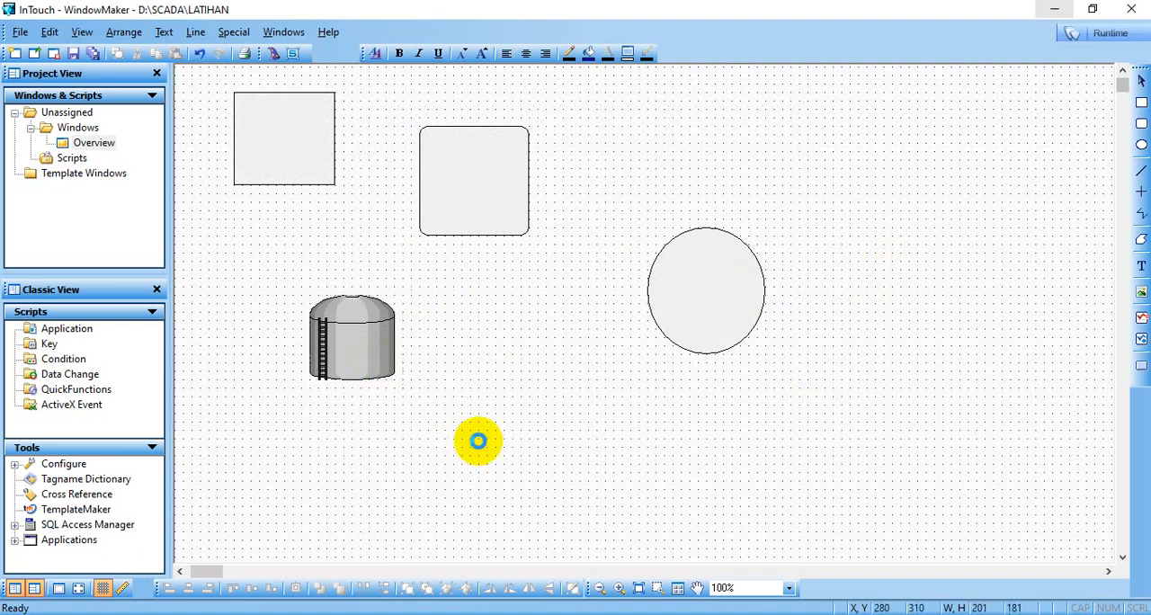
{"action": "left_click", "coordinate": [572, 382]}
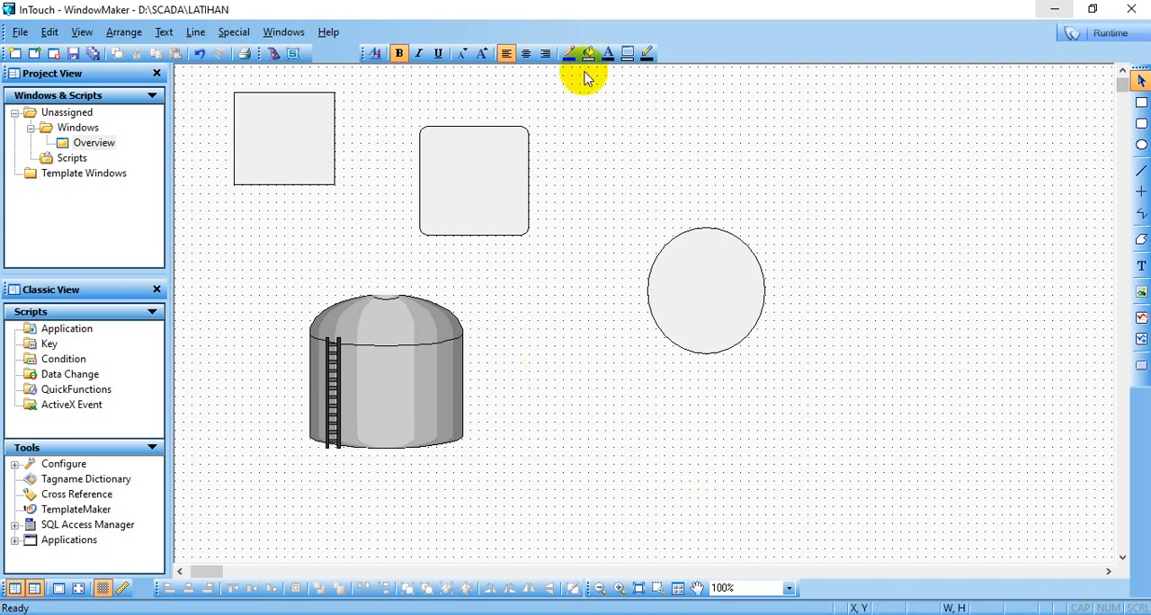
- Preview the Overview window in runtime and return to development mode
{"action": "left_click", "coordinate": [1103, 36]}
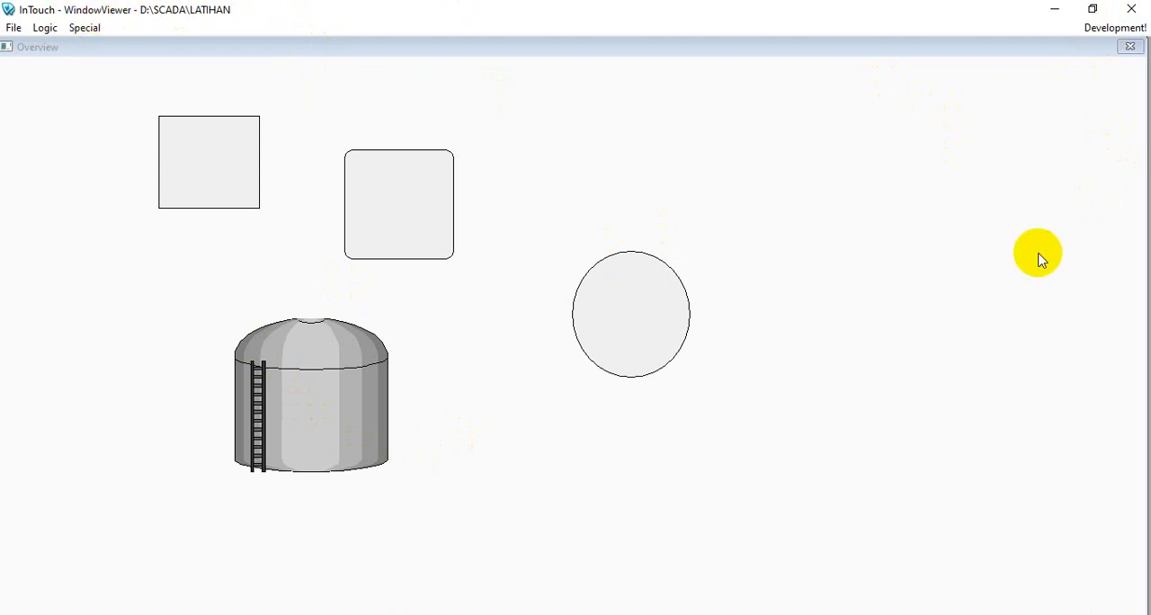
{"action": "left_click", "coordinate": [1107, 28]}
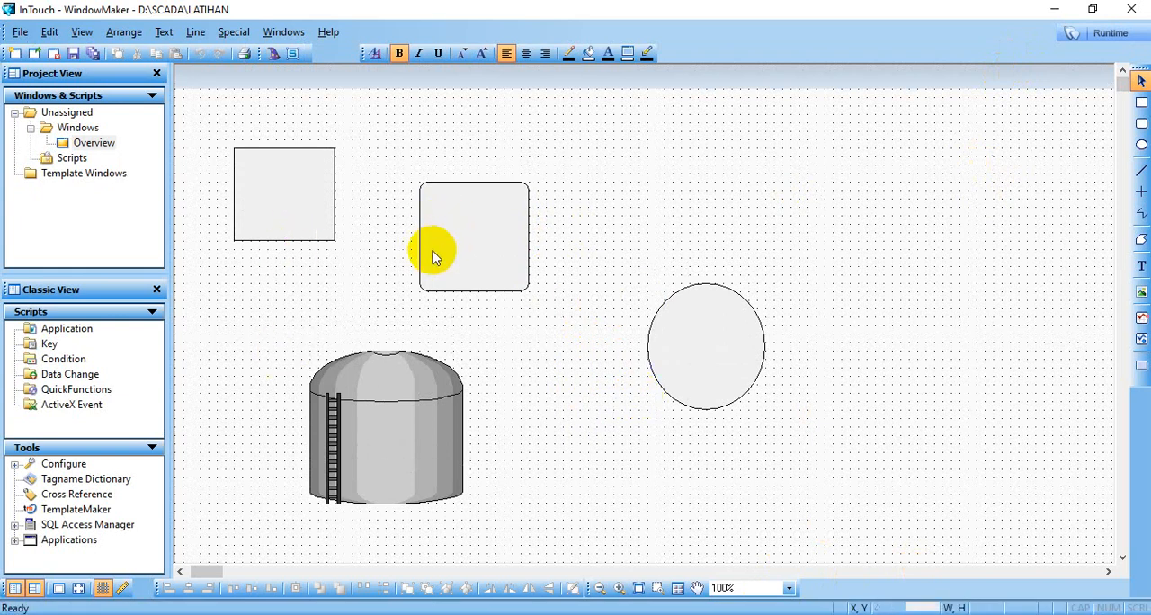
{"action": "left_click", "coordinate": [95, 142]}
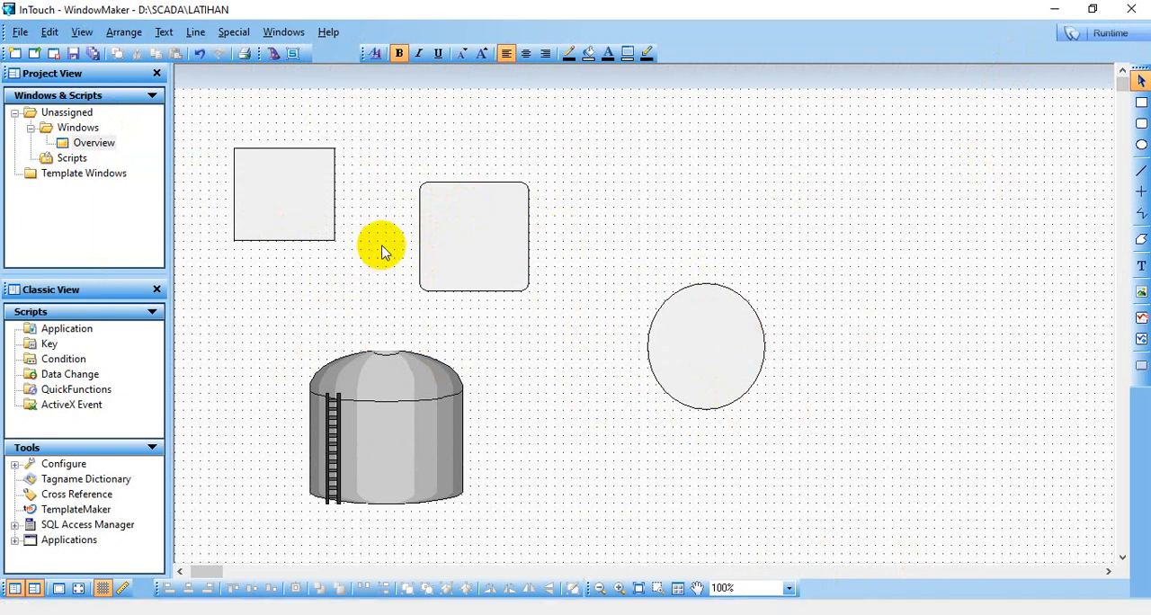
- Start a new window in the Windows folder, name it SubView1 and set its window color to green
{"action": "mouse_move", "coordinate": [83, 149]}
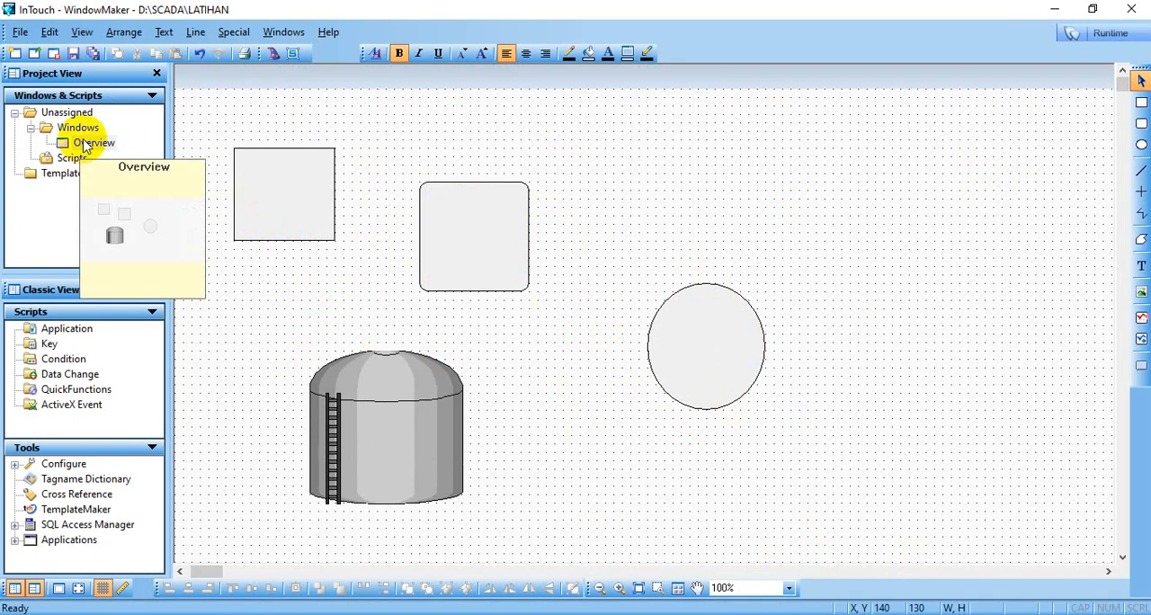
{"action": "right_click", "coordinate": [85, 128]}
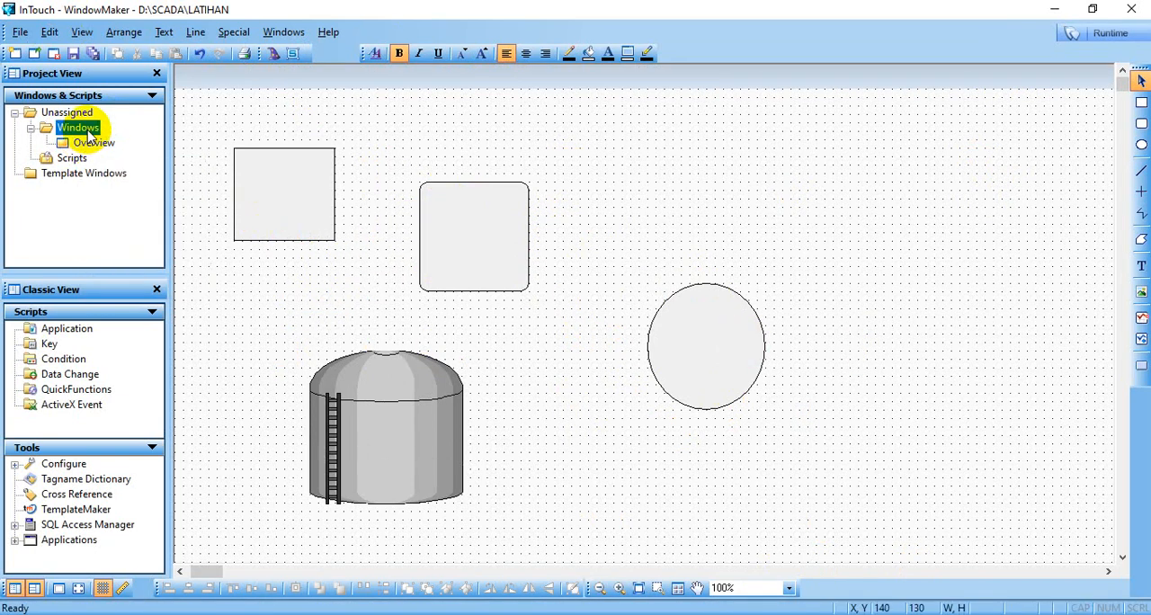
{"action": "left_click", "coordinate": [149, 160]}
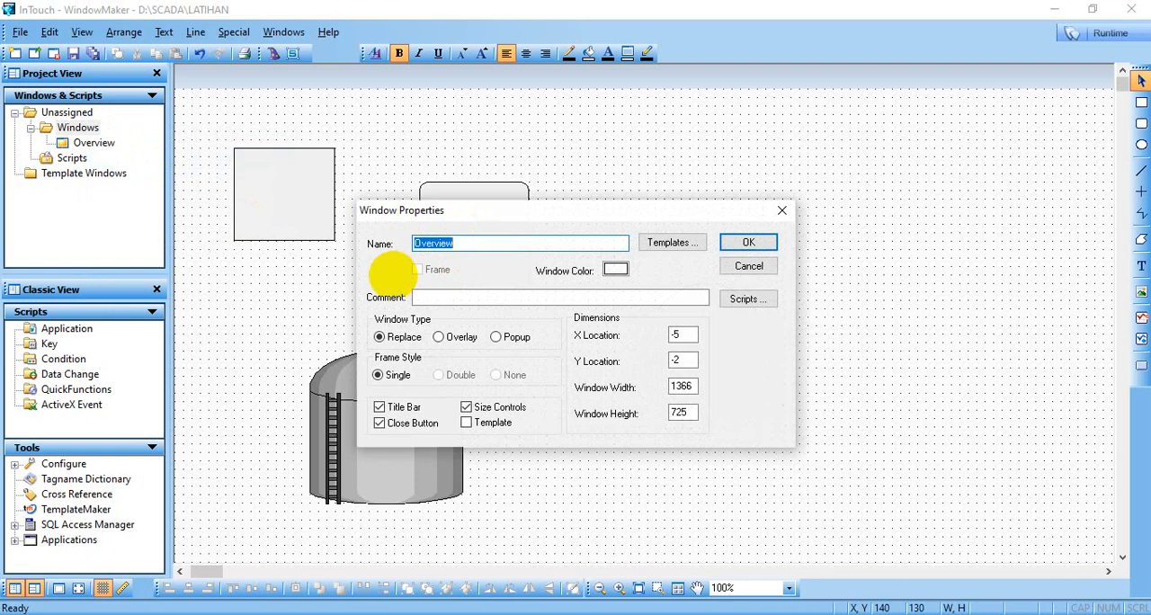
{"action": "type", "text": "SubView1"}
{"action": "left_click", "coordinate": [615, 270]}
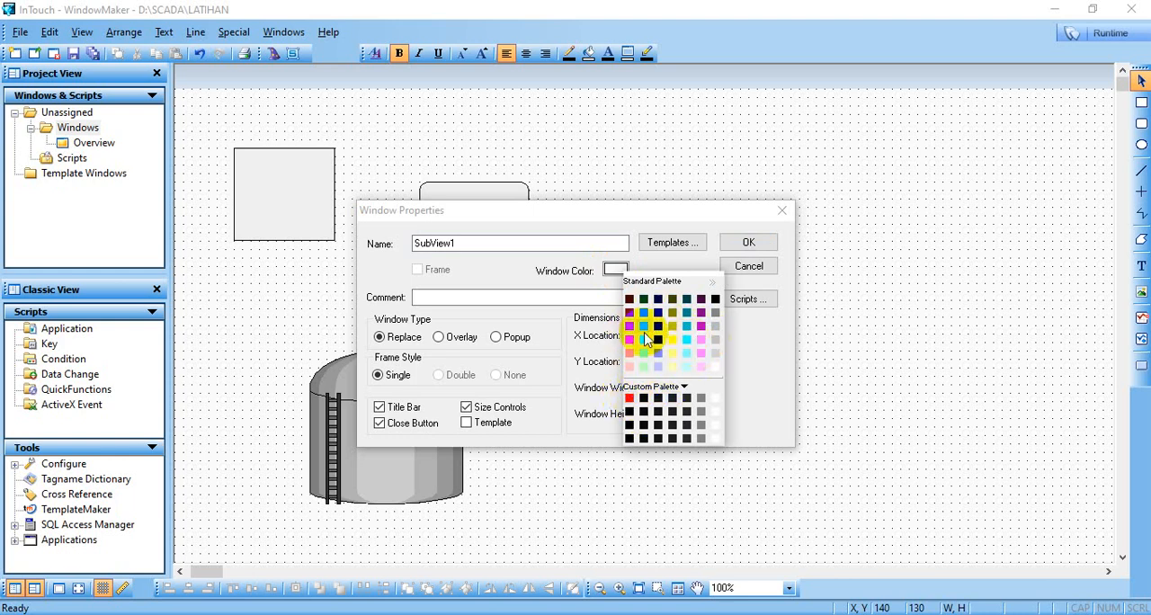
{"action": "left_click", "coordinate": [644, 331]}
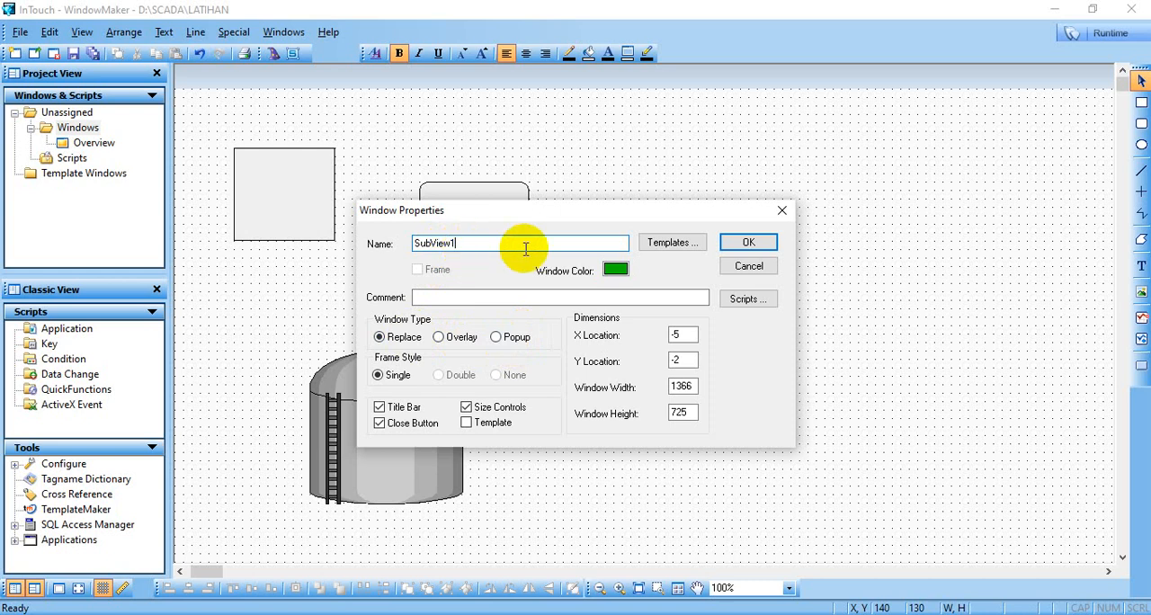
- Set SubView1's window width to 750 and height to 500, and create the window
{"action": "double_click", "coordinate": [695, 385]}
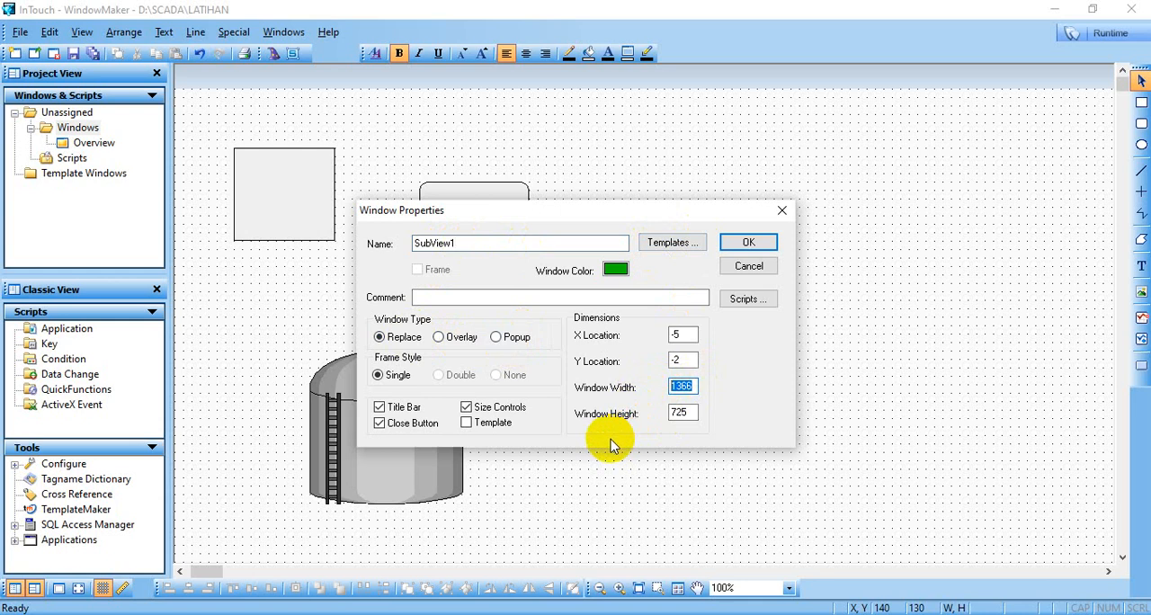
{"action": "type", "text": "10"}
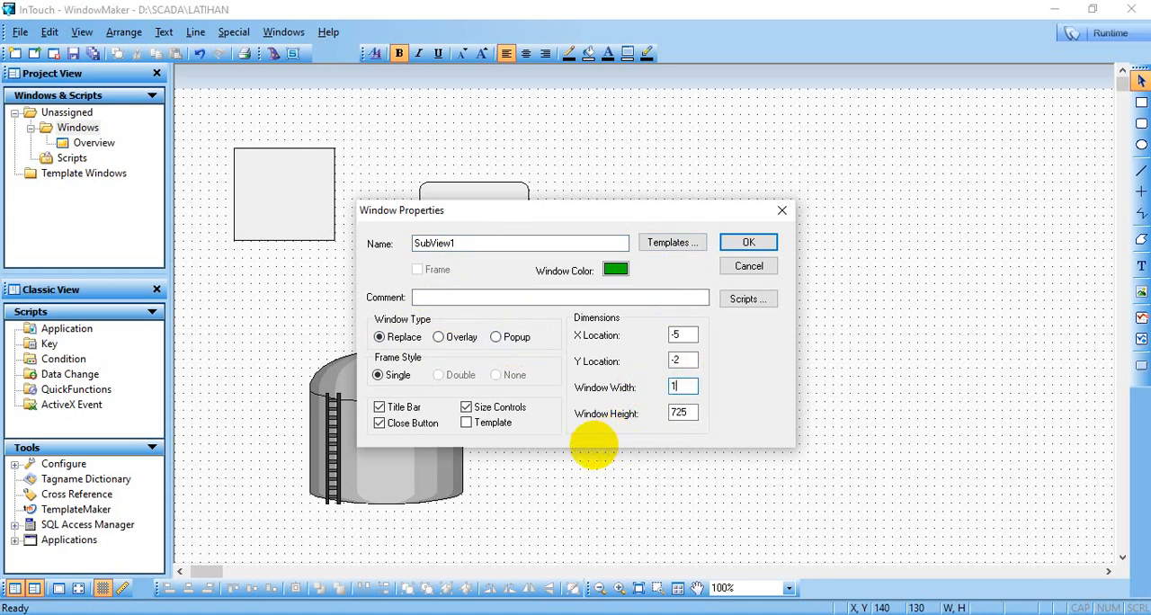
{"action": "key", "text": "BackSpace"}
{"action": "key", "text": "BackSpace"}
{"action": "type", "text": "75"}
{"action": "double_click", "coordinate": [680, 414]}
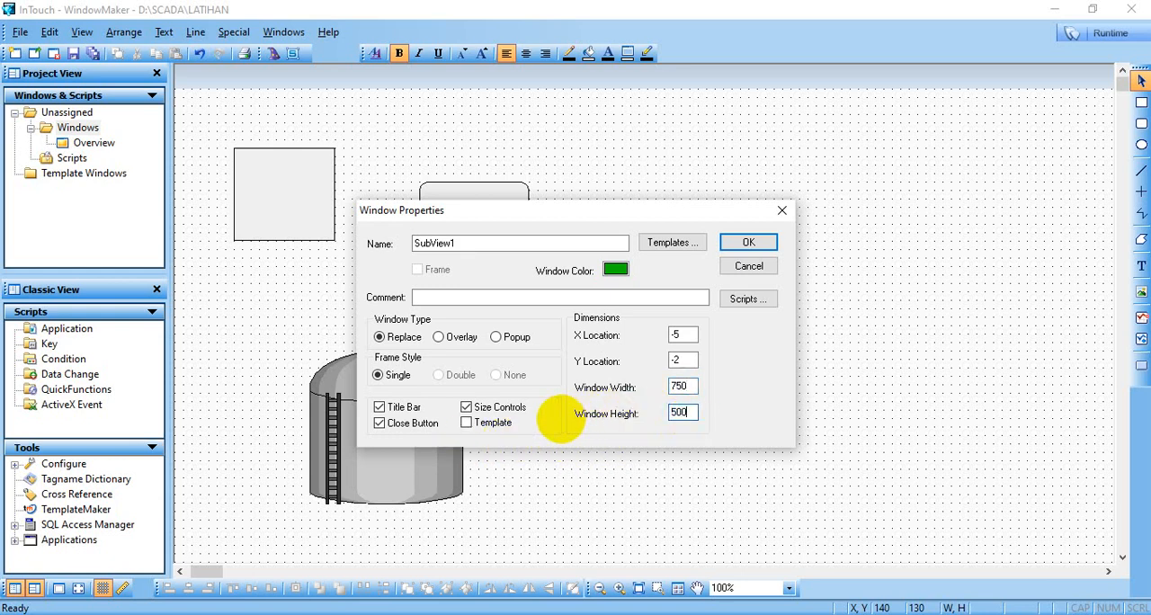
{"action": "left_click", "coordinate": [745, 241]}
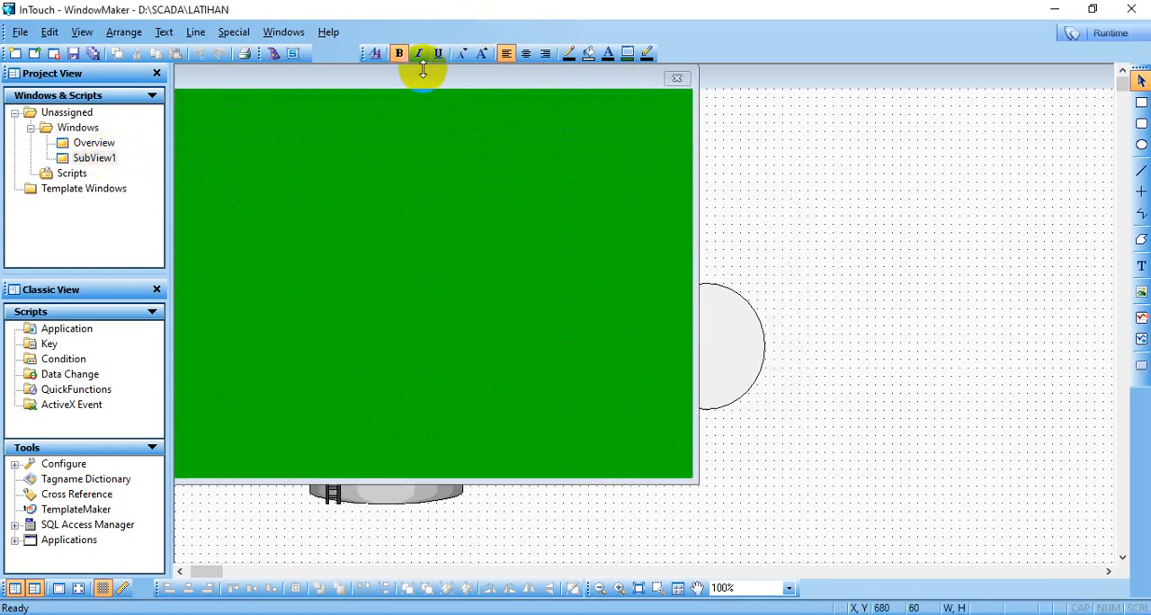
- Move the SubView1 window over the Overview drawing to about X 433, Y 77
{"action": "left_click_drag", "start_coordinate": [423, 72], "coordinate": [788, 144]}
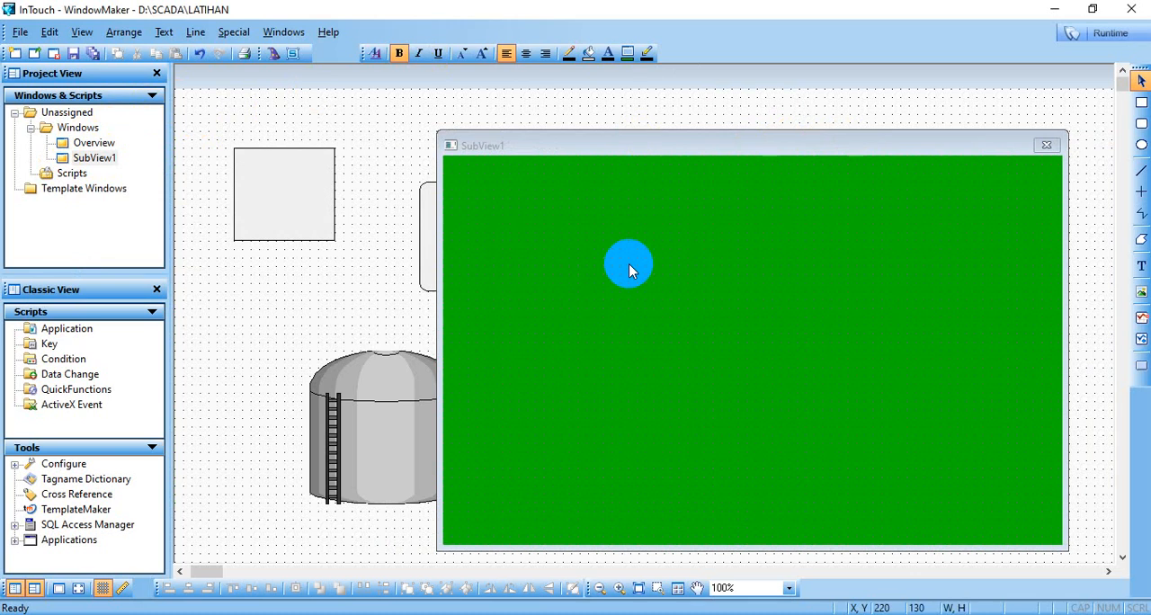
{"action": "right_click", "coordinate": [628, 267]}
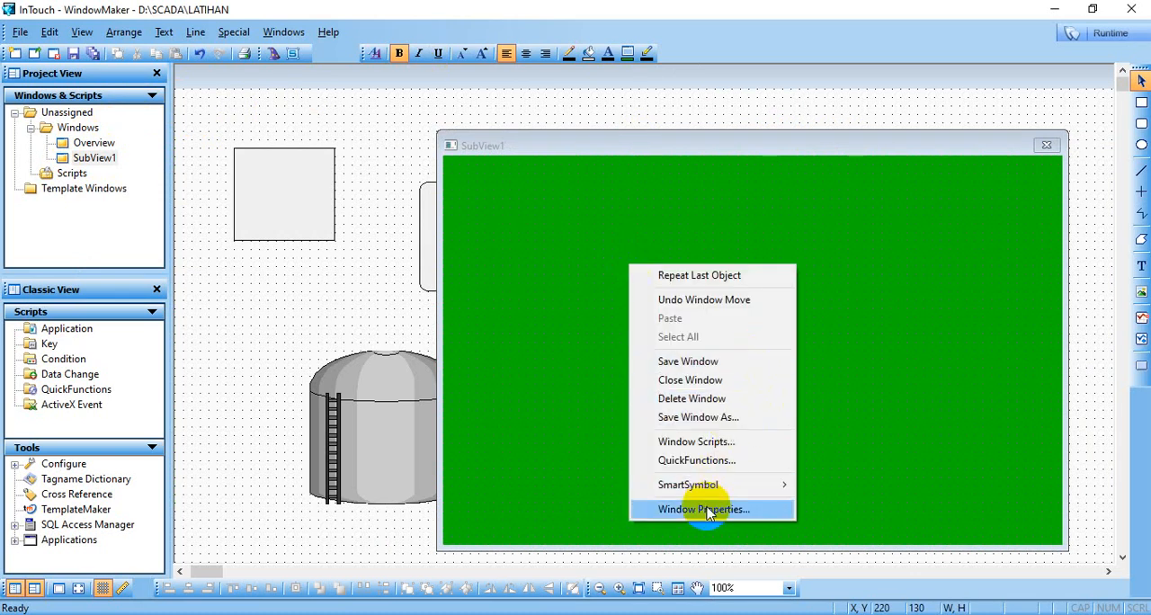
{"action": "left_click", "coordinate": [550, 220]}
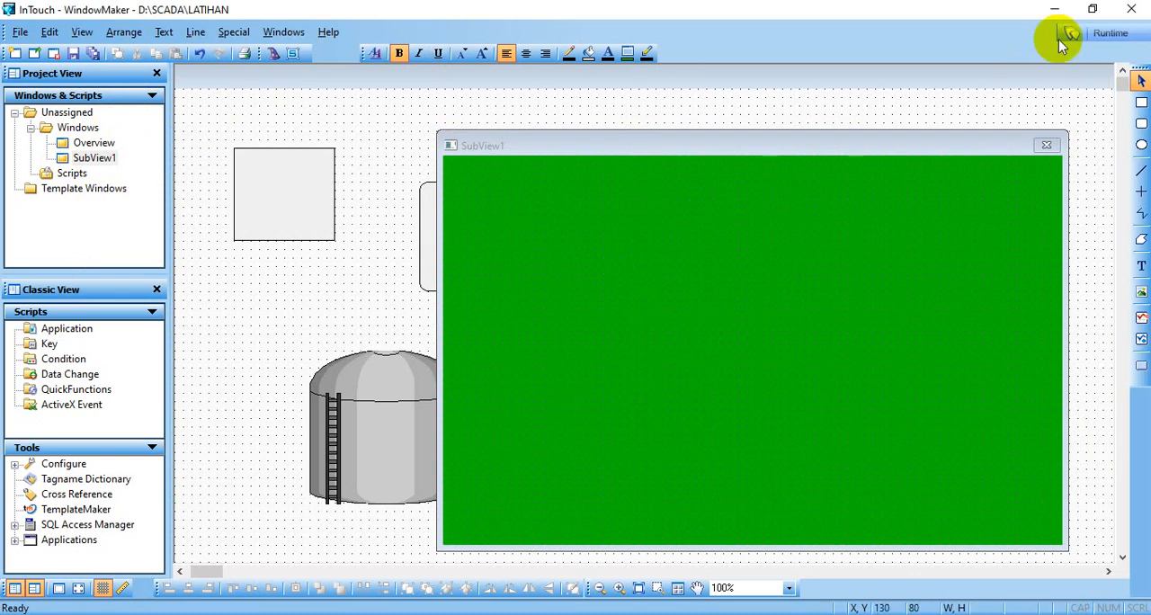
- Preview the SubView1 window in runtime and shift it slightly right and down
{"action": "left_click", "coordinate": [1103, 30]}
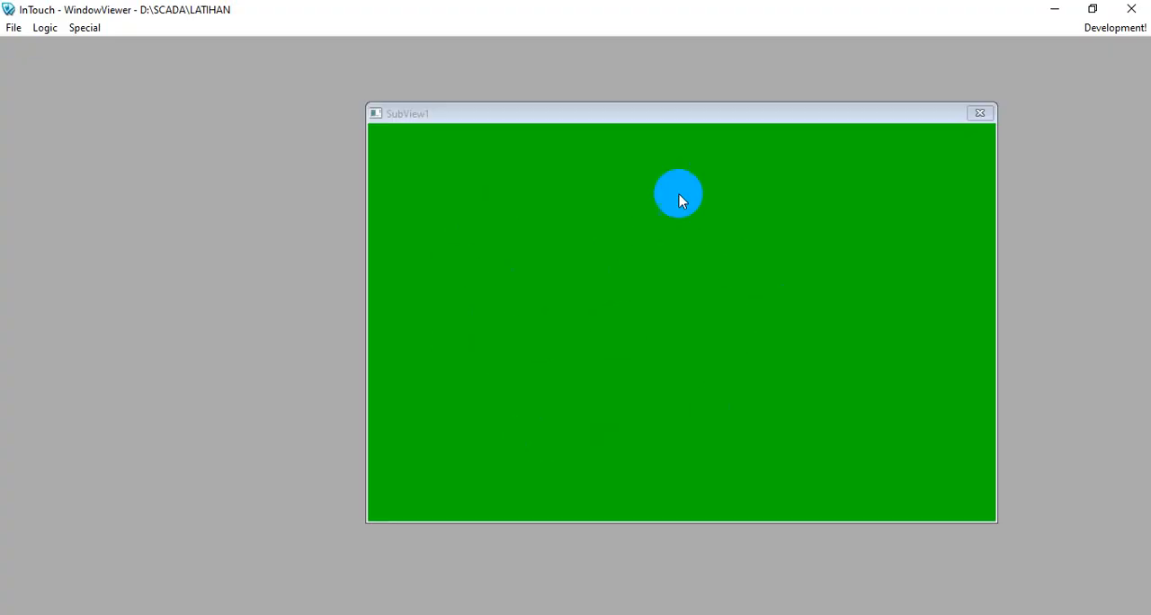
{"action": "left_click_drag", "start_coordinate": [611, 120], "coordinate": [633, 131]}
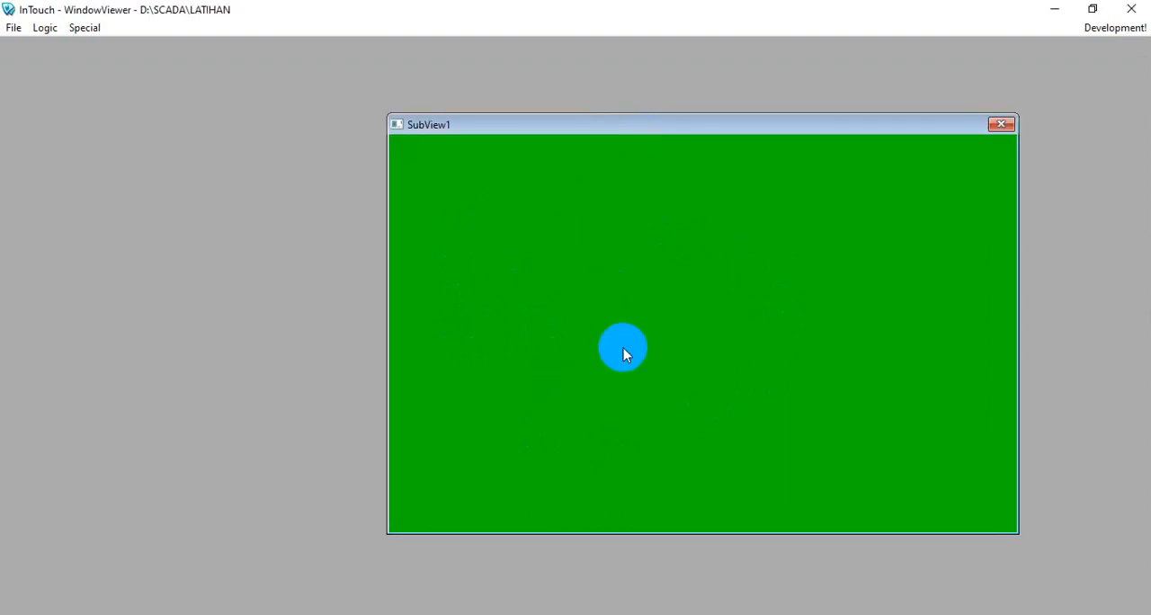
- Show the Overview window in runtime while SubView1 is open, and close Overview
{"action": "left_click", "coordinate": [14, 27]}
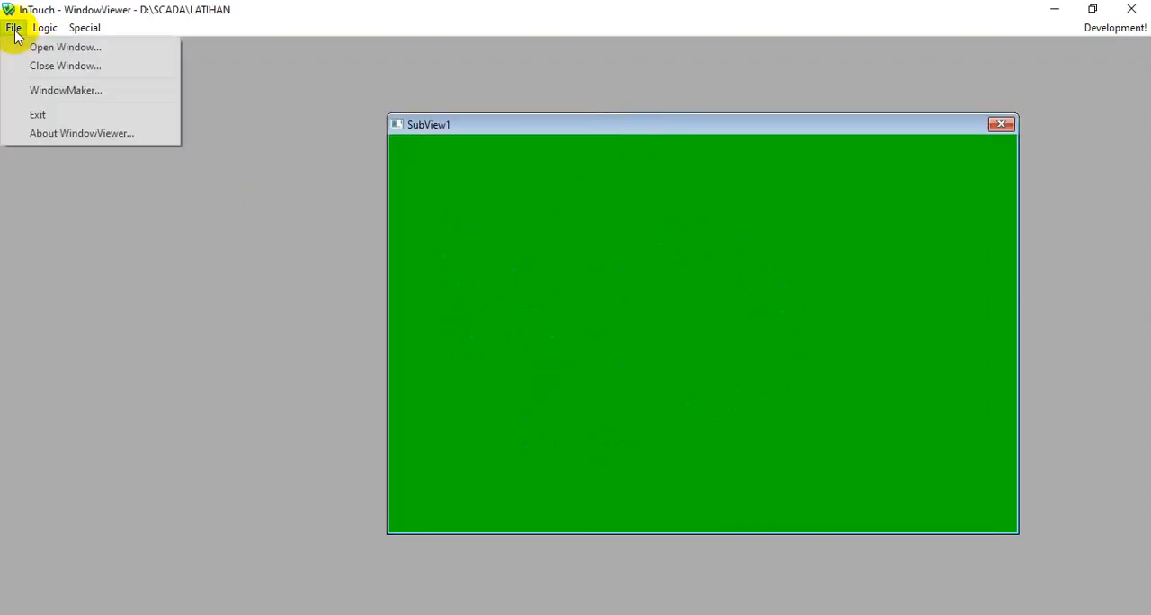
{"action": "left_click", "coordinate": [36, 48]}
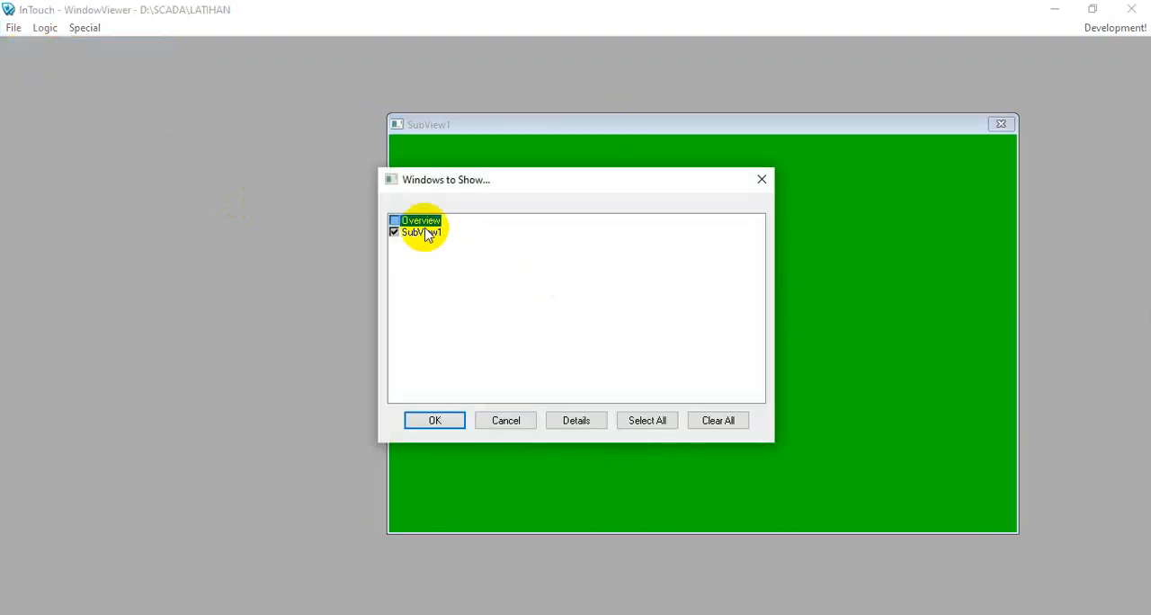
{"action": "left_click", "coordinate": [435, 420]}
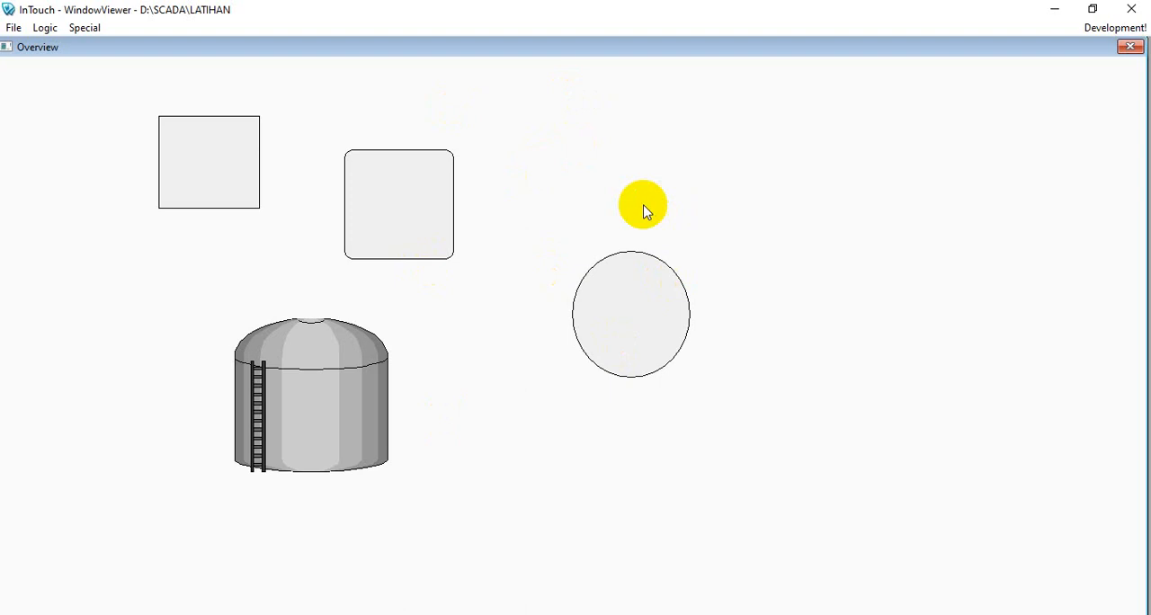
{"action": "left_click", "coordinate": [1130, 47]}
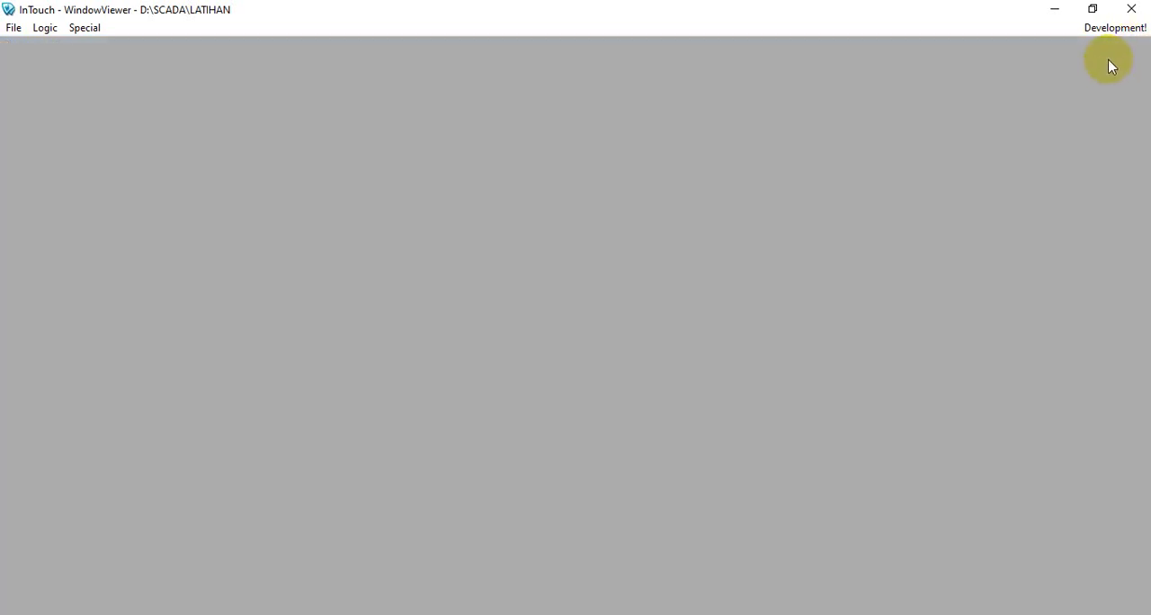
- Open both the Overview and SubView1 windows together from the empty runtime screen
{"action": "left_click", "coordinate": [13, 27]}
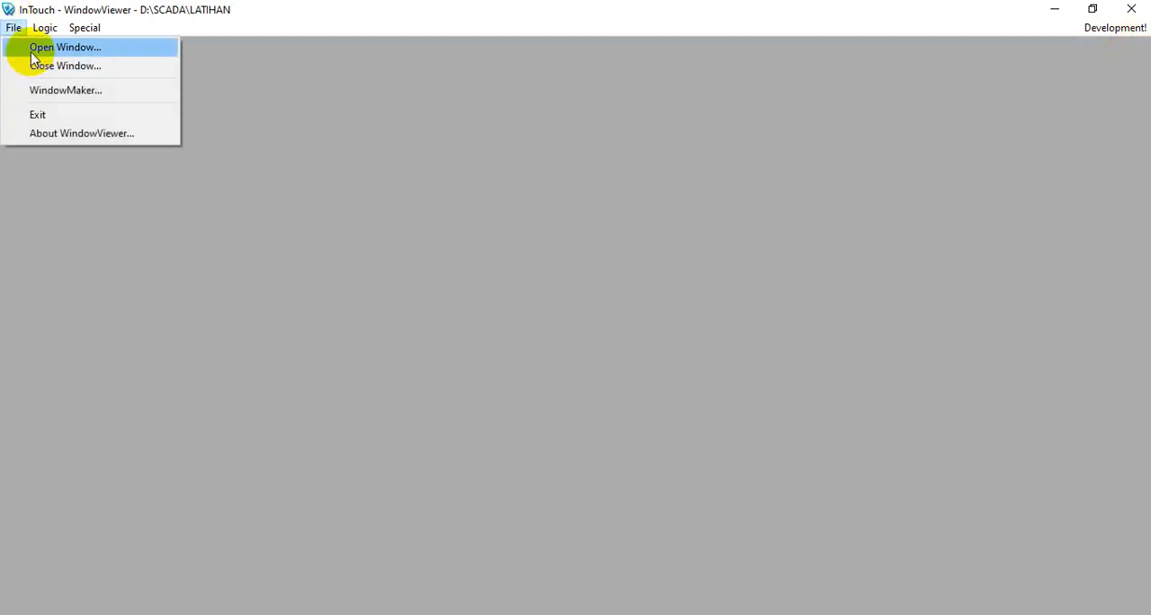
{"action": "left_click", "coordinate": [27, 44]}
{"action": "left_click", "coordinate": [419, 220]}
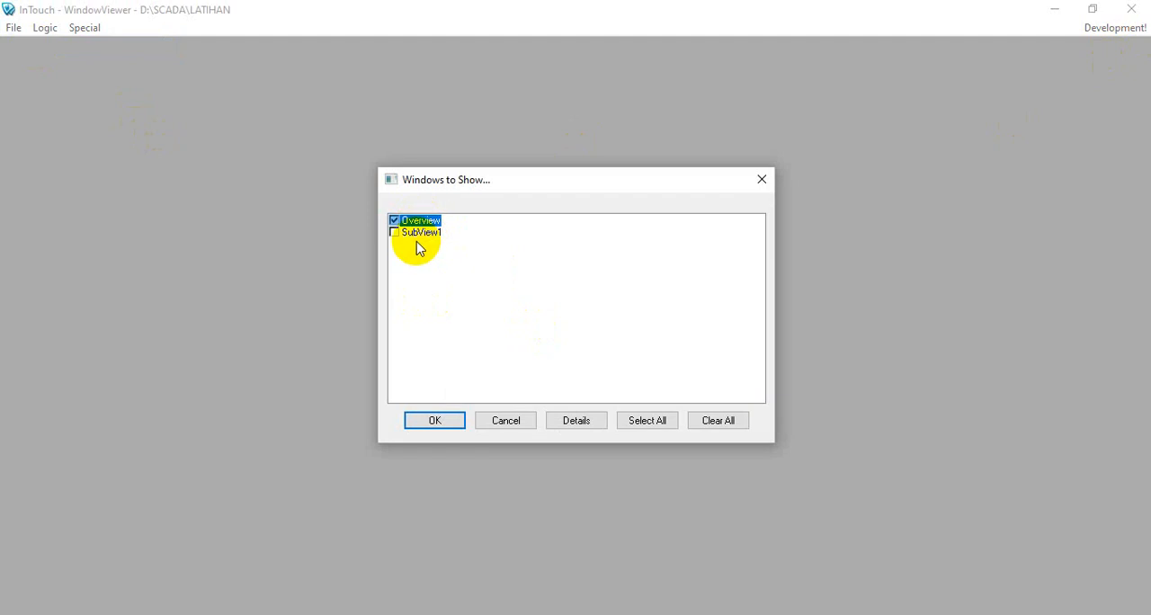
{"action": "left_click", "coordinate": [419, 233]}
{"action": "left_click", "coordinate": [443, 419]}
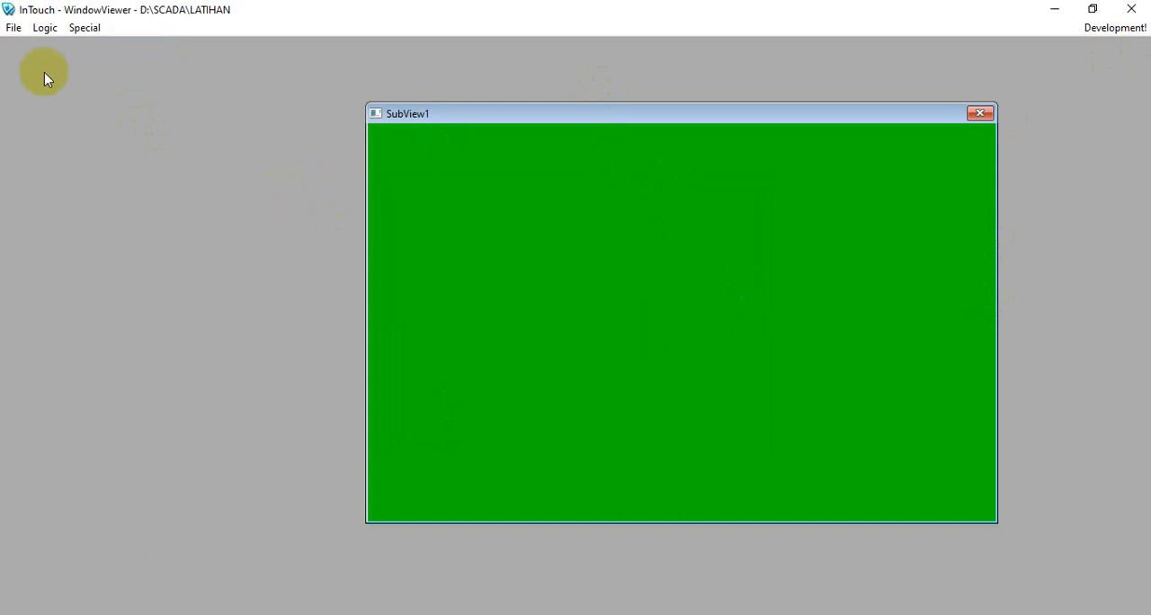
- Show Overview alongside the already open SubView1 in runtime, and return to development mode
{"action": "left_click", "coordinate": [14, 28]}
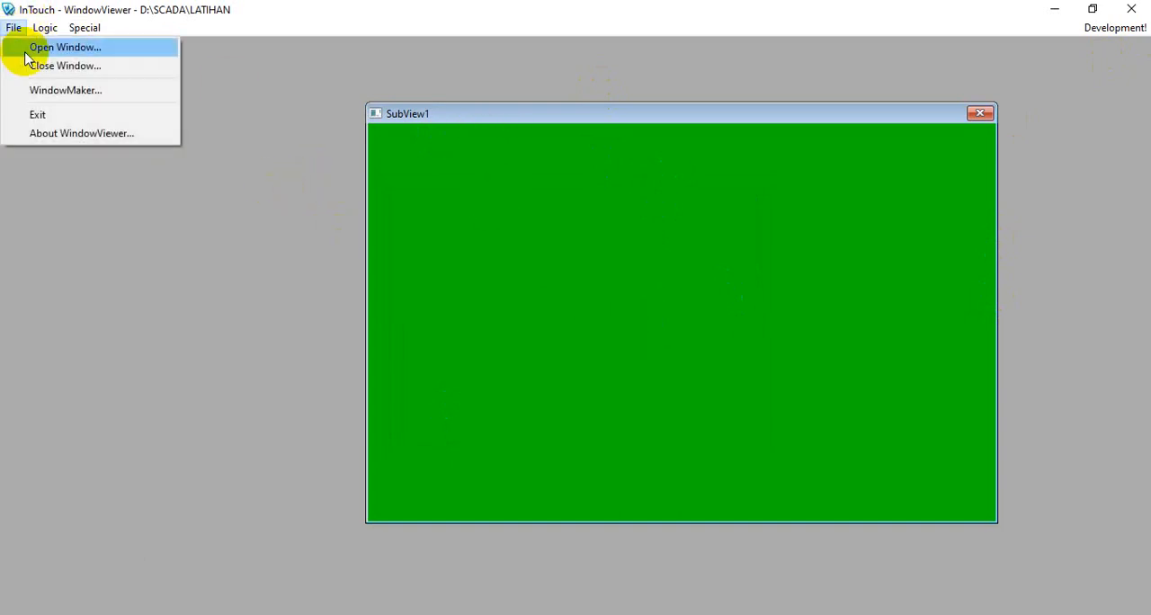
{"action": "left_click", "coordinate": [40, 44]}
{"action": "left_click", "coordinate": [395, 220]}
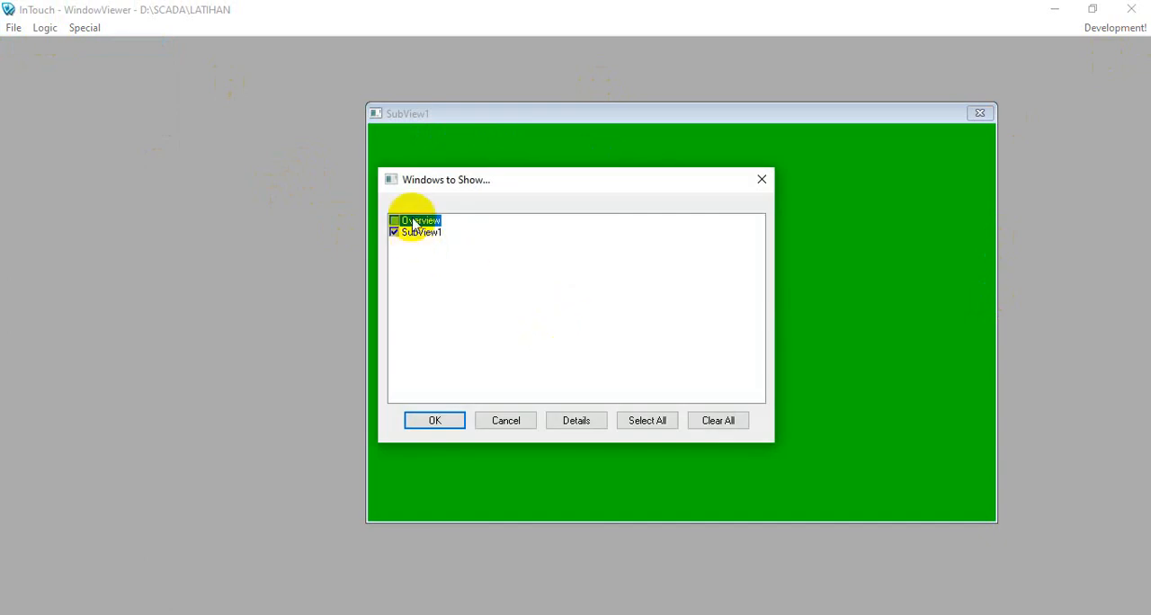
{"action": "left_click", "coordinate": [414, 233]}
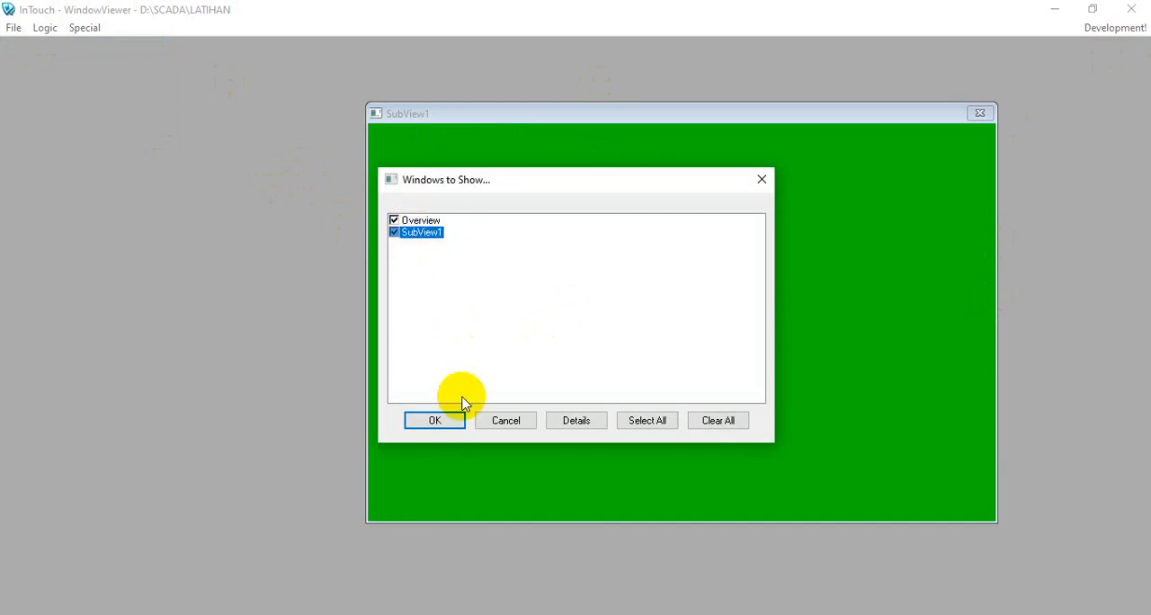
{"action": "left_click", "coordinate": [450, 420]}
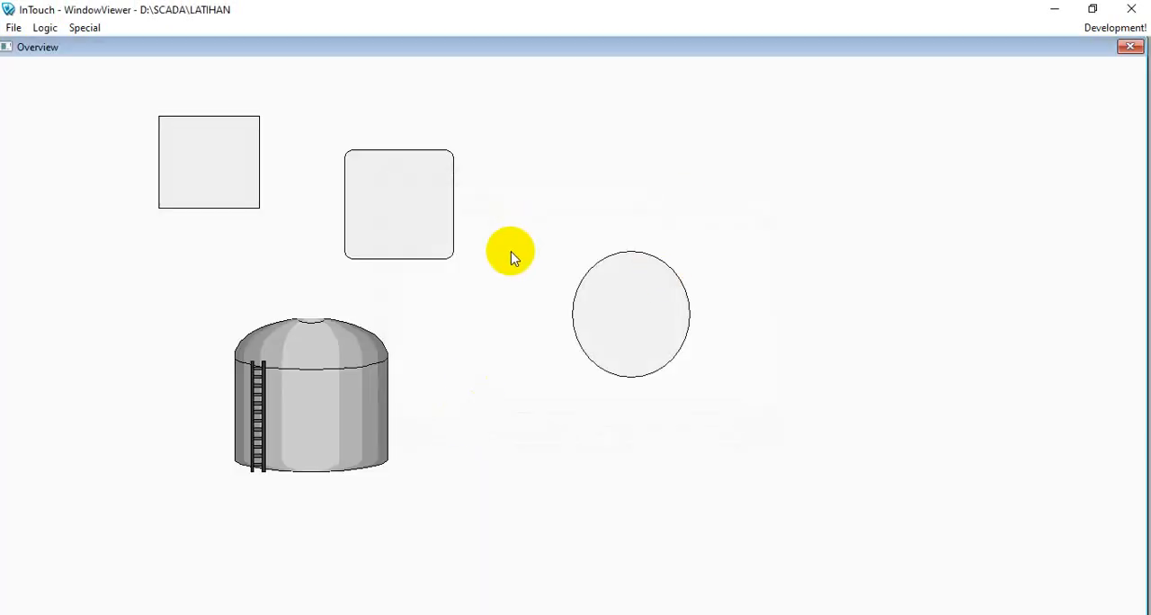
{"action": "left_click", "coordinate": [1106, 27]}
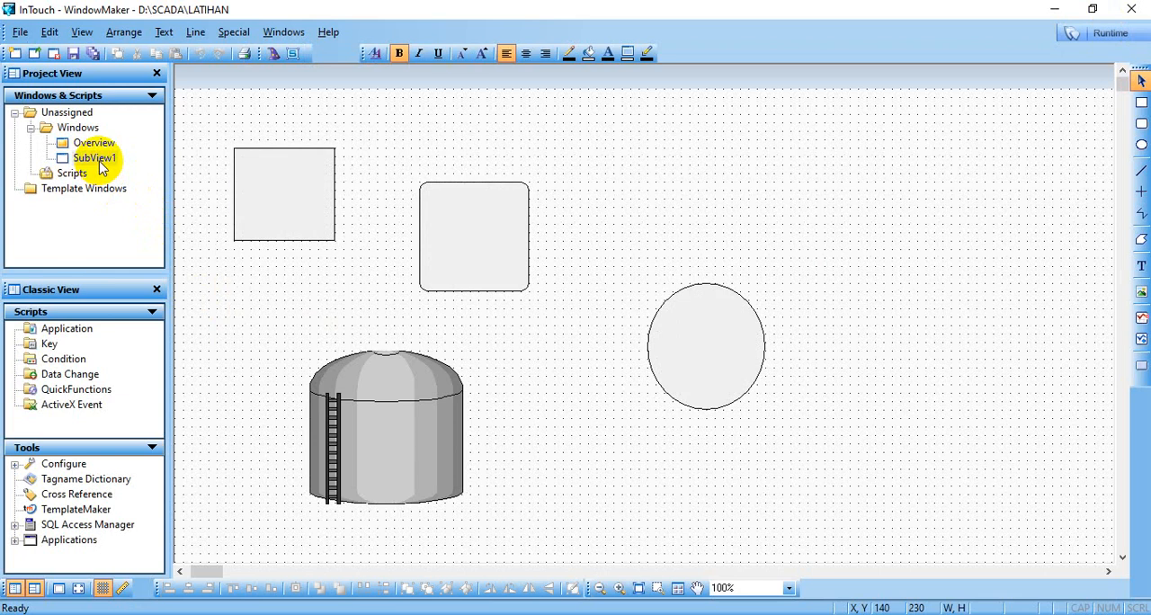
- Reopen the SubView1 window for editing and change its window type to Overlay
{"action": "left_click", "coordinate": [100, 163]}
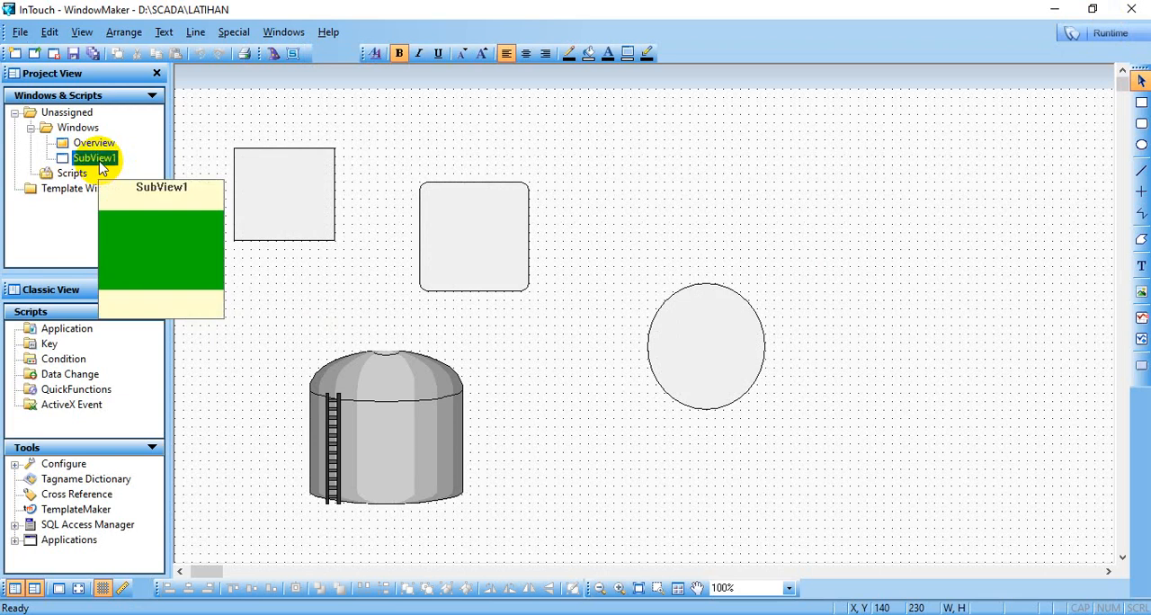
{"action": "double_click", "coordinate": [100, 166]}
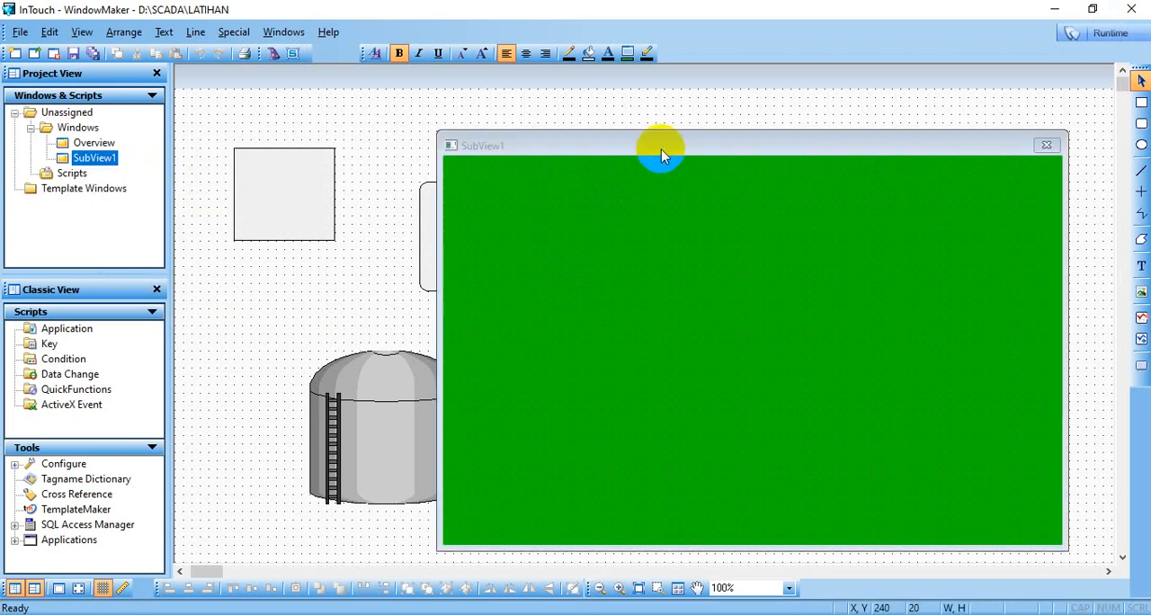
{"action": "right_click", "coordinate": [662, 230]}
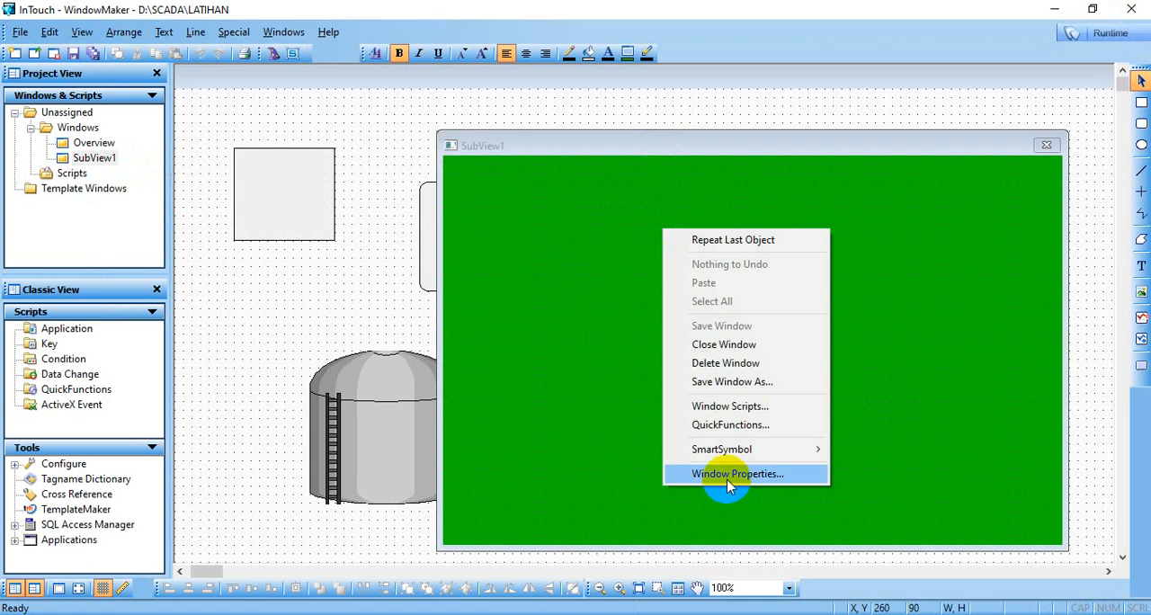
{"action": "left_click", "coordinate": [728, 474]}
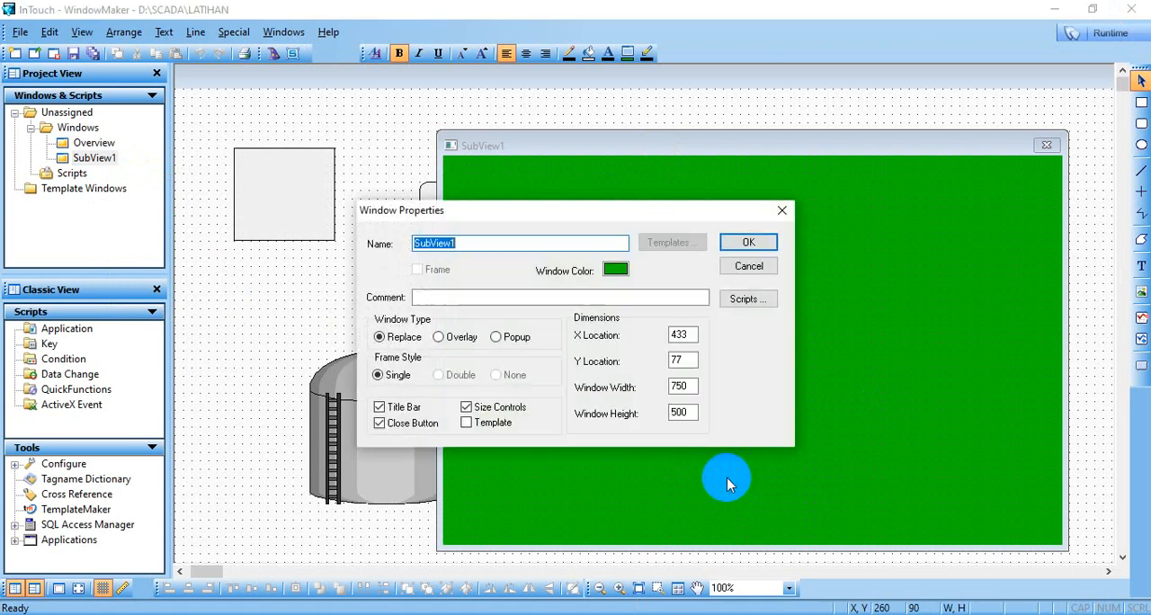
{"action": "left_click", "coordinate": [439, 338]}
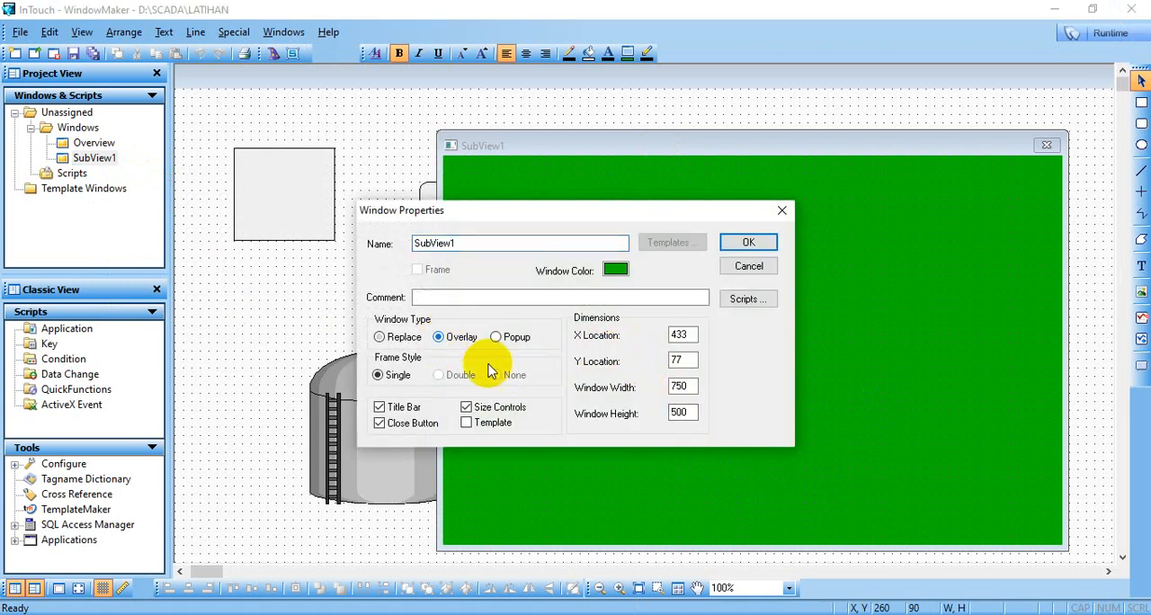
{"action": "left_click", "coordinate": [745, 243]}
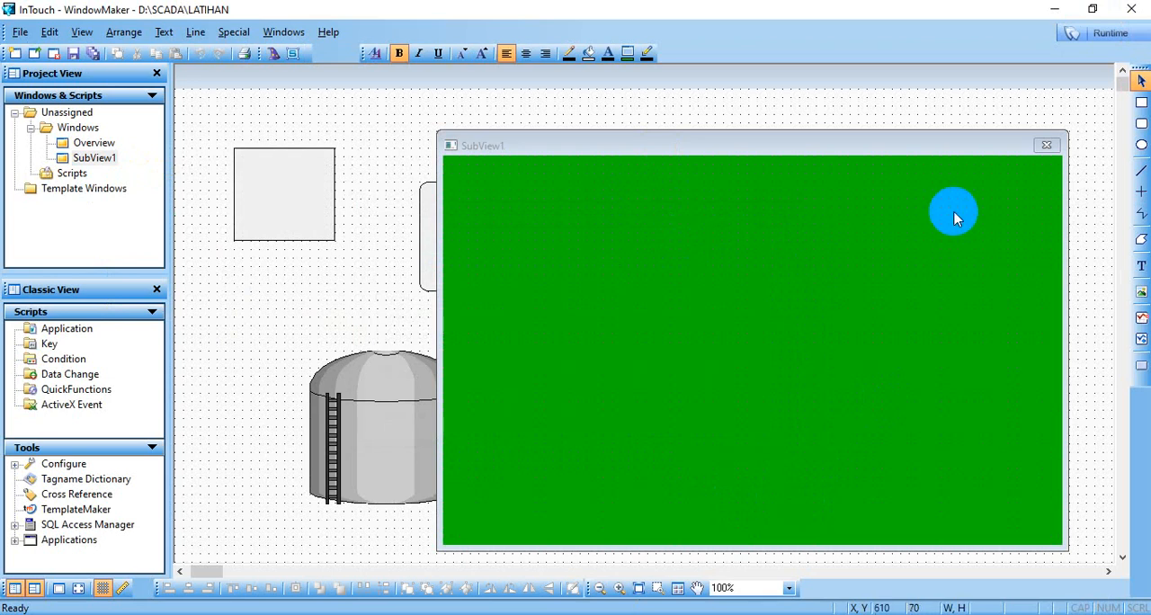
- Preview the overlay behavior of SubView1 in runtime, and close both the SubView1 and Overview windows
{"action": "left_click", "coordinate": [1101, 41]}
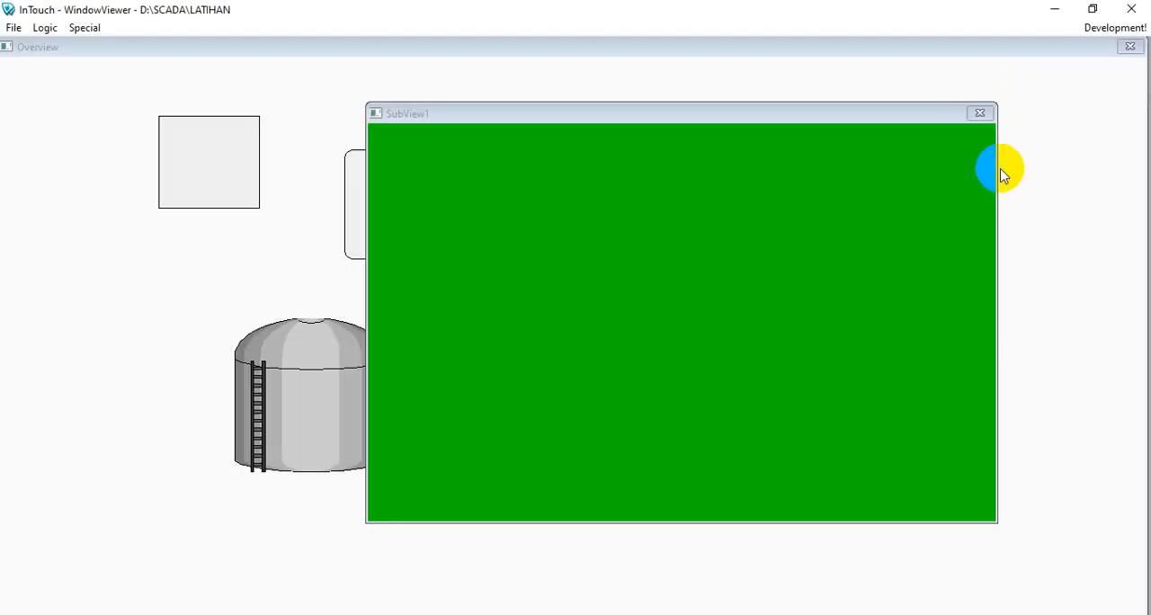
{"action": "left_click", "coordinate": [980, 113]}
{"action": "left_click", "coordinate": [1129, 46]}
- Open the Overview window in runtime and show SubView1 on top of it
{"action": "left_click", "coordinate": [13, 28]}
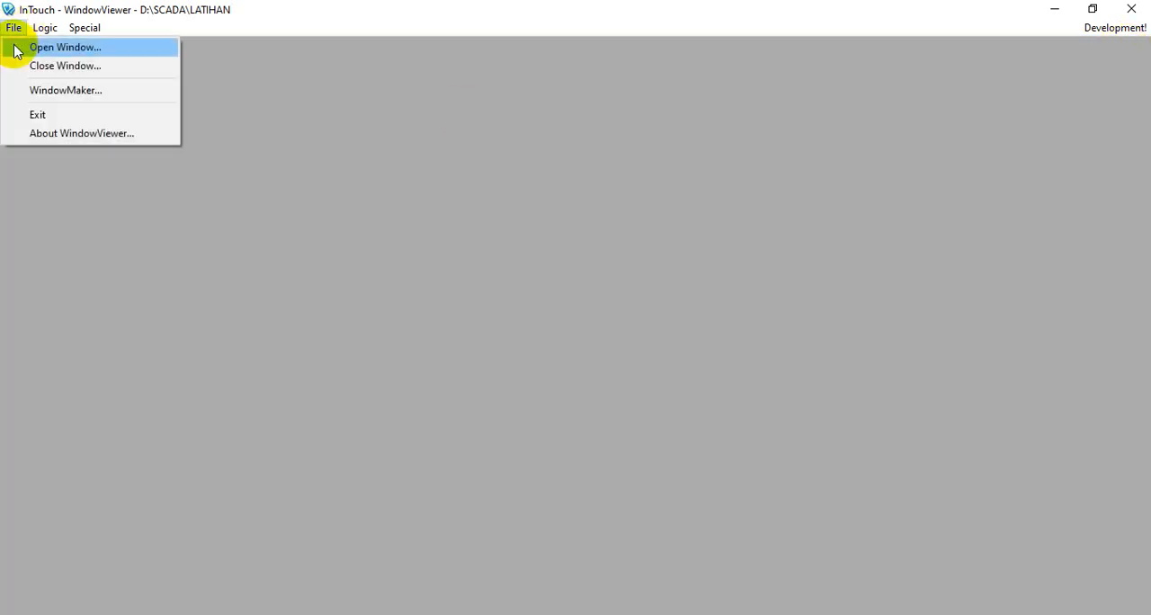
{"action": "left_click", "coordinate": [18, 49]}
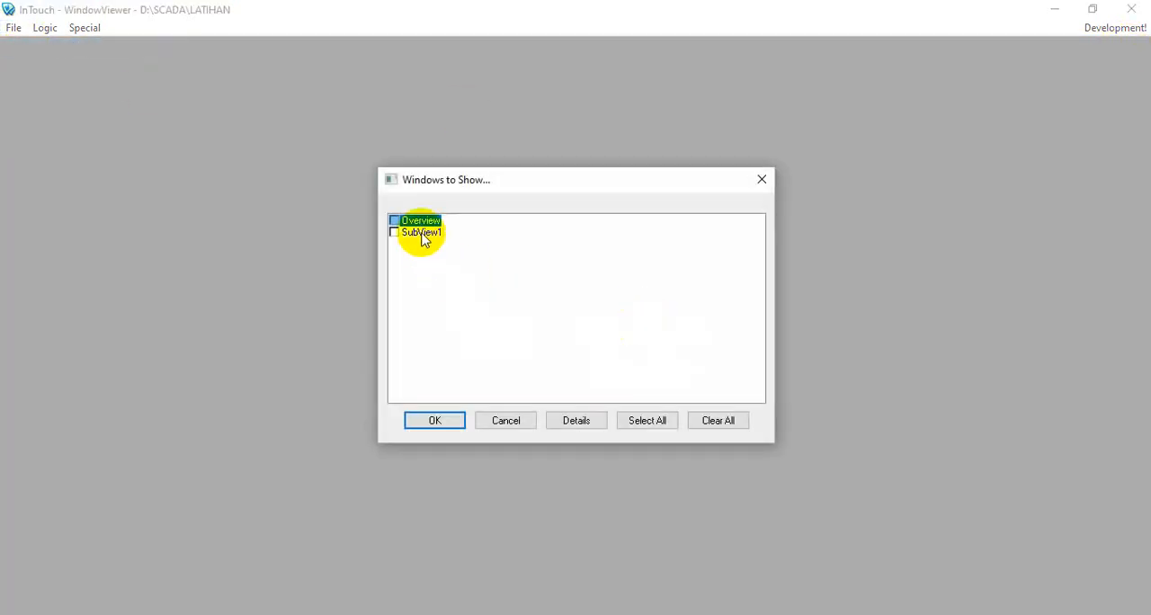
{"action": "double_click", "coordinate": [418, 223]}
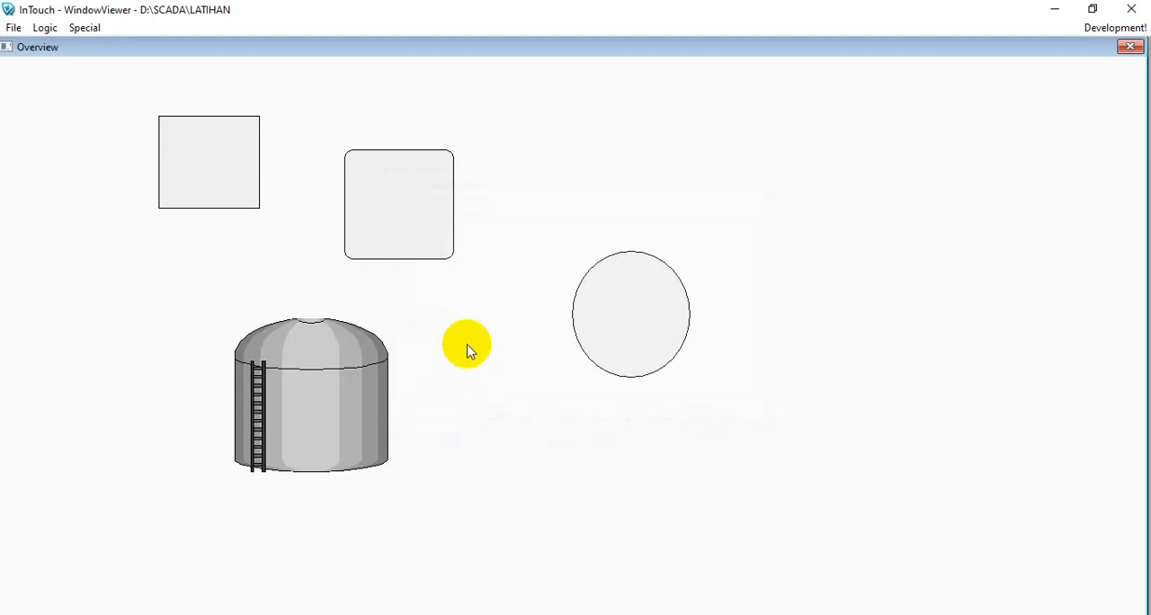
{"action": "left_click", "coordinate": [13, 28]}
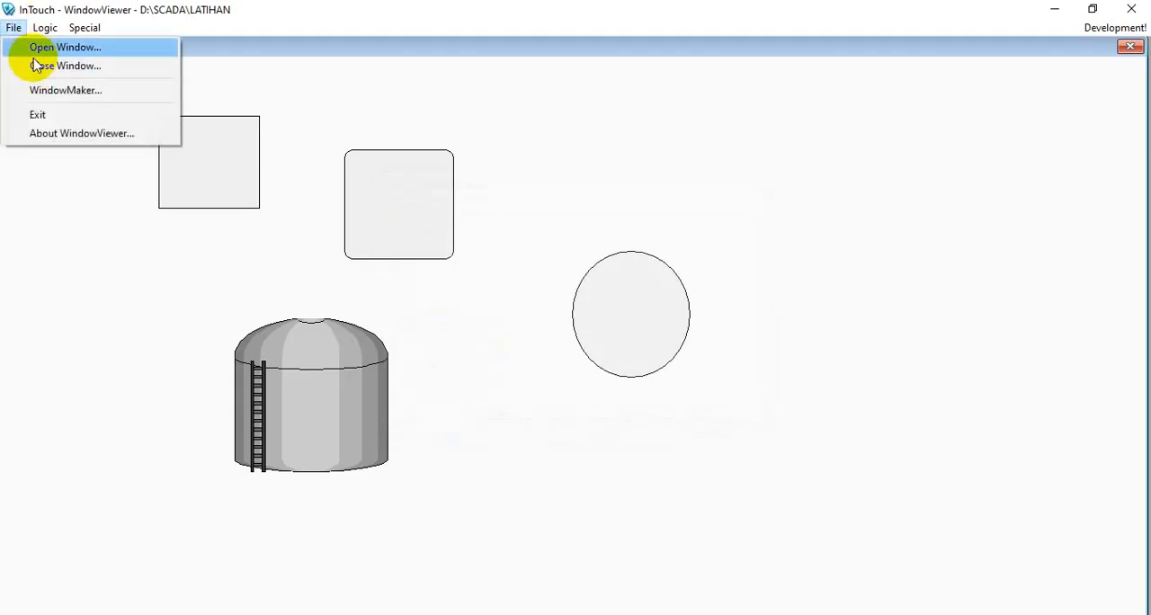
{"action": "left_click", "coordinate": [41, 48]}
{"action": "left_click", "coordinate": [415, 236]}
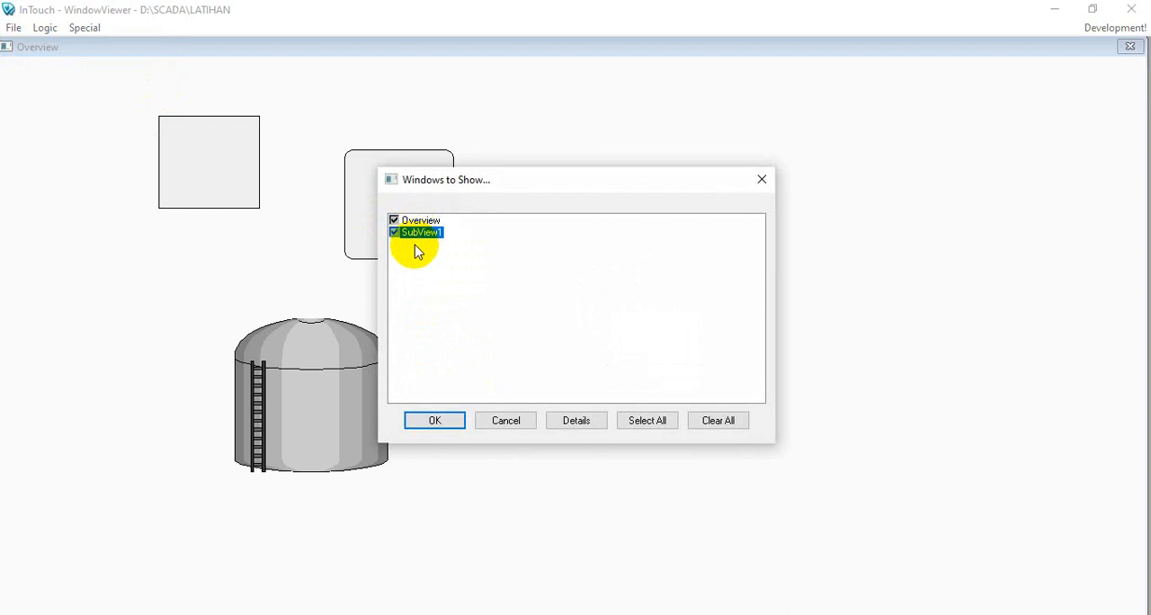
{"action": "left_click", "coordinate": [435, 421]}
- Test the overlay behavior by moving SubView1 and activating Overview behind it, and return to development mode
{"action": "left_click_drag", "start_coordinate": [621, 115], "coordinate": [674, 94]}
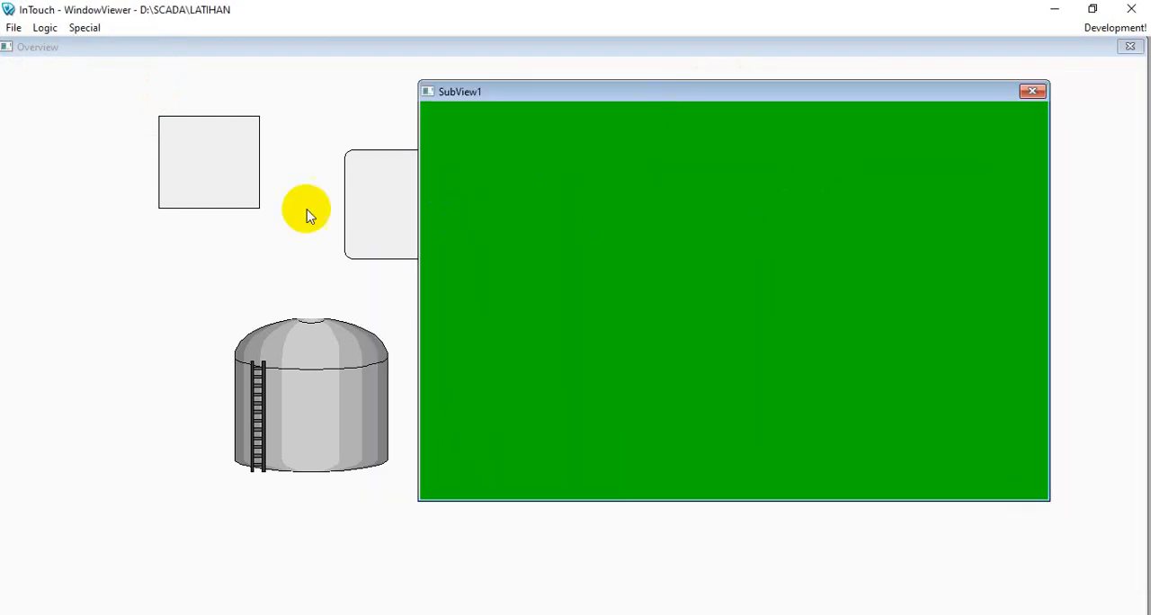
{"action": "left_click", "coordinate": [112, 197]}
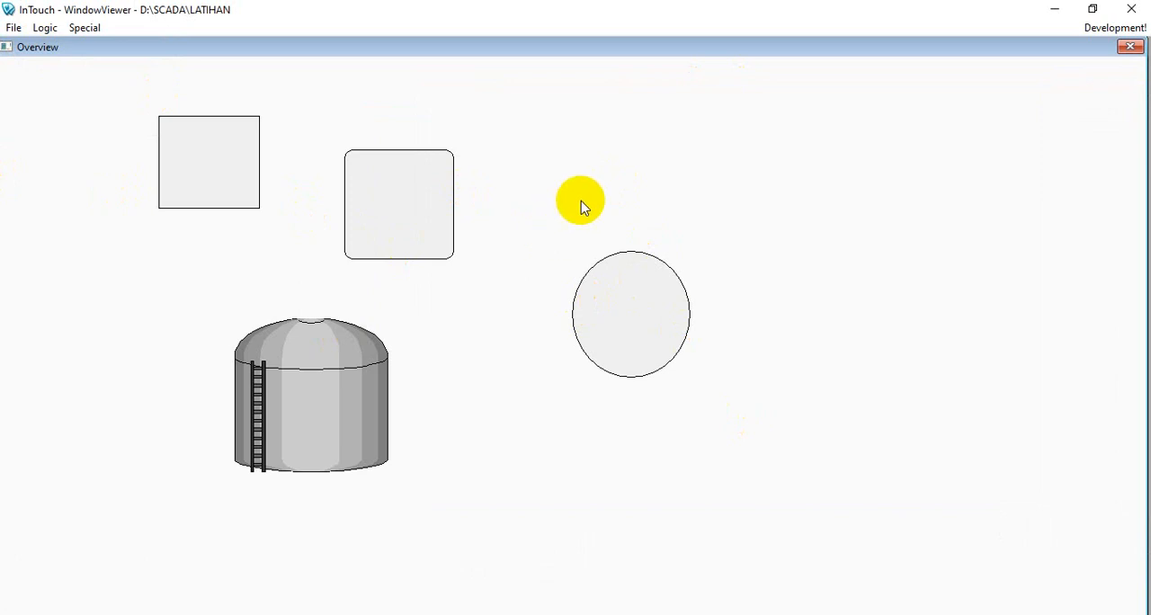
{"action": "left_click", "coordinate": [1112, 29]}
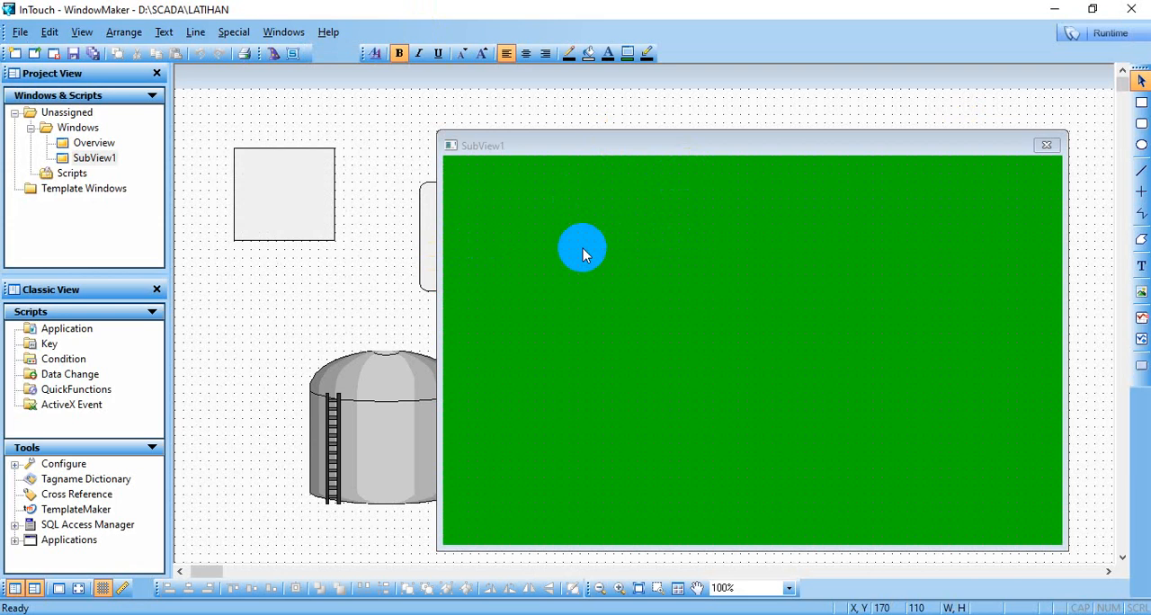
- Change the SubView1 window type to Popup and save all windows
{"action": "right_click", "coordinate": [583, 248]}
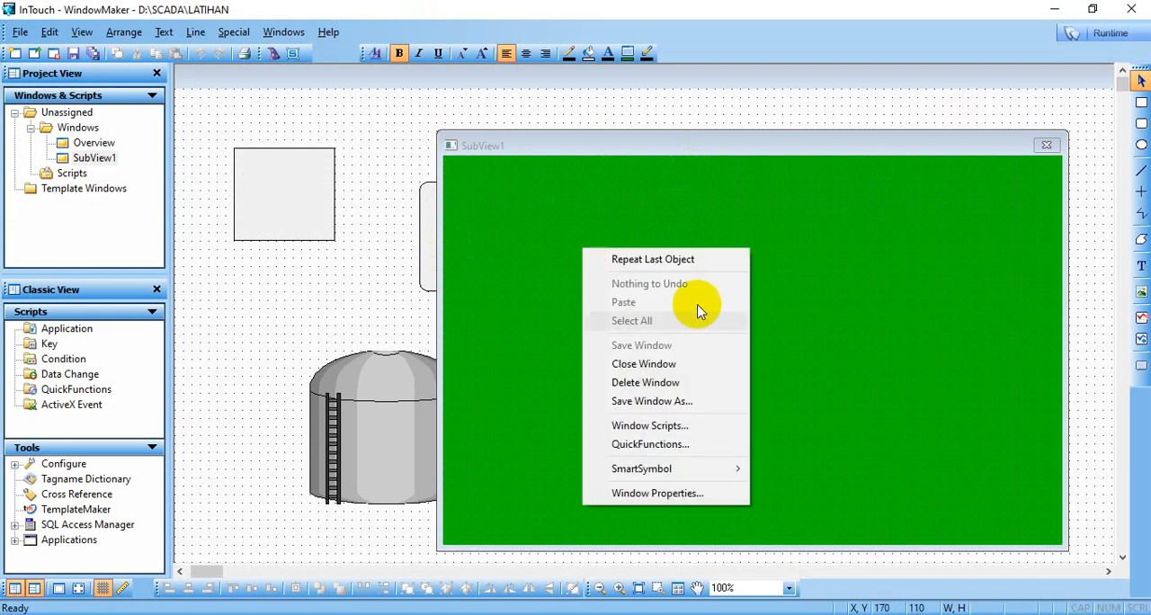
{"action": "left_click", "coordinate": [661, 494]}
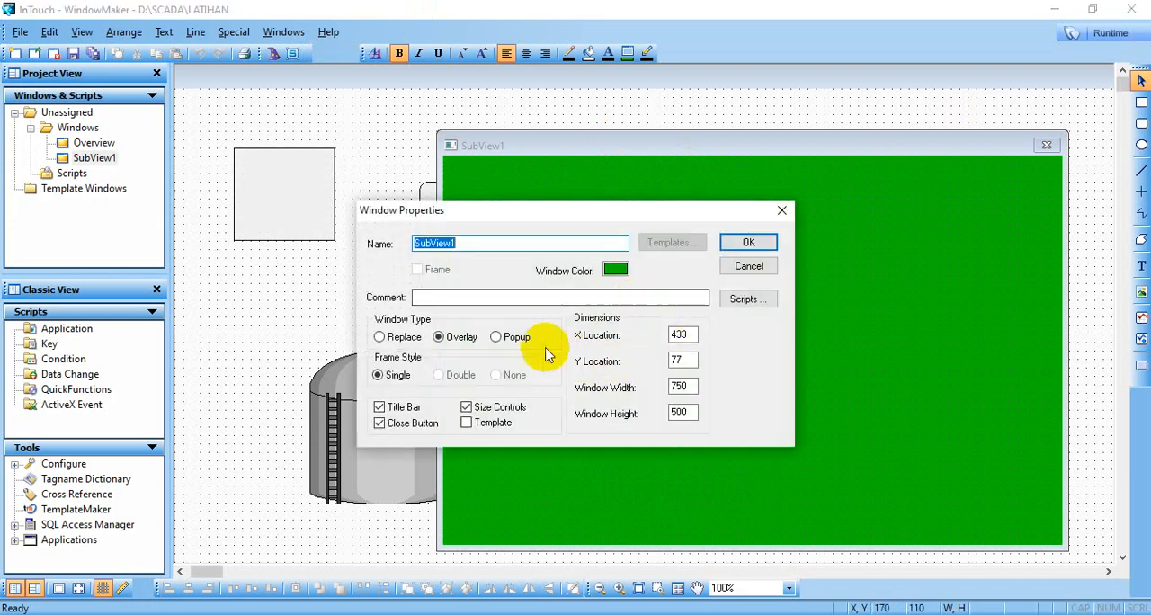
{"action": "left_click", "coordinate": [495, 336]}
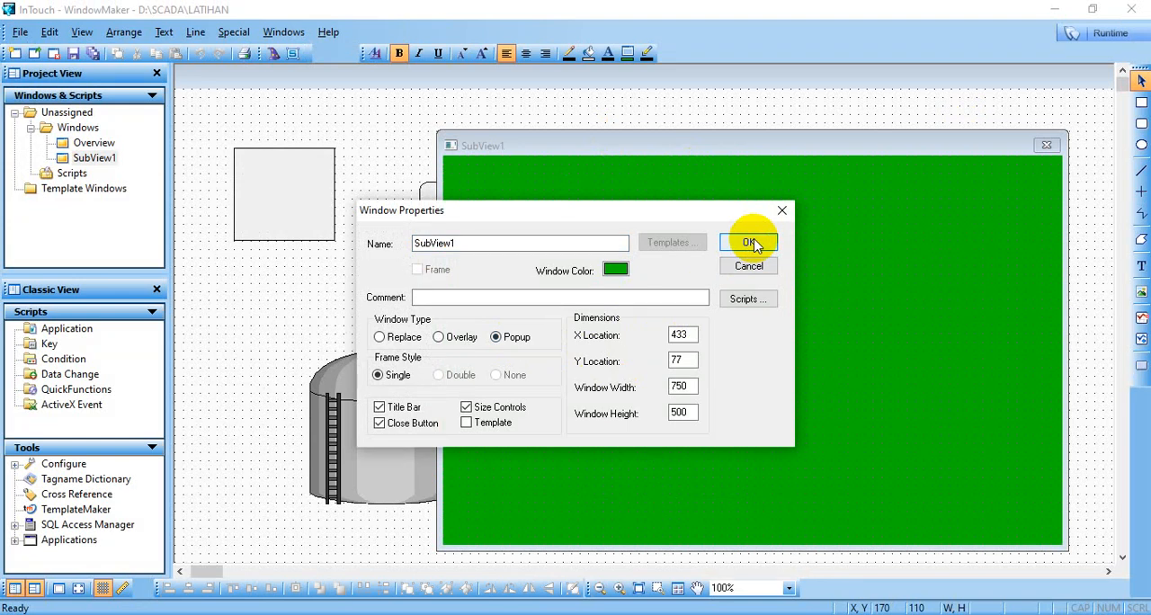
{"action": "left_click", "coordinate": [751, 243]}
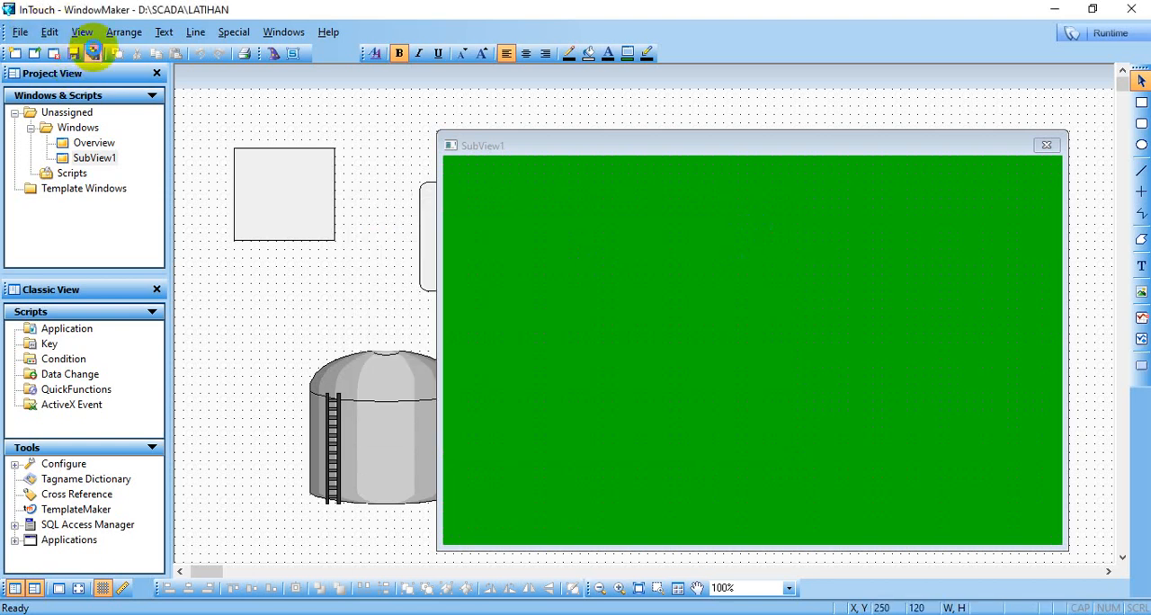
{"action": "left_click", "coordinate": [93, 52]}
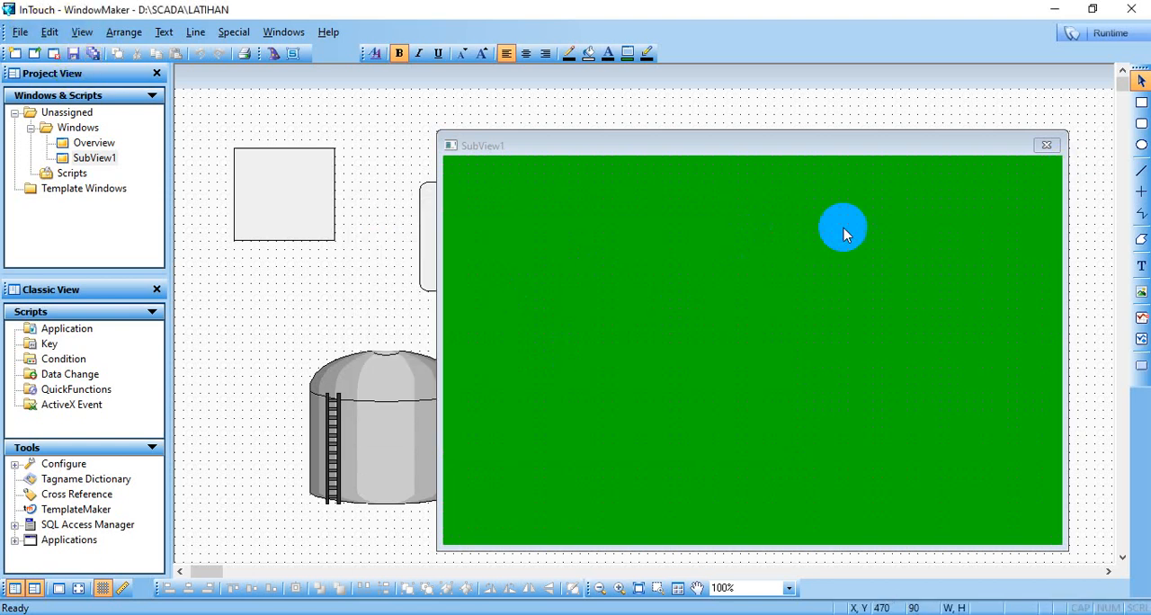
- Switch to runtime, close SubView1, and show it again over the Overview window
{"action": "left_click", "coordinate": [1103, 31]}
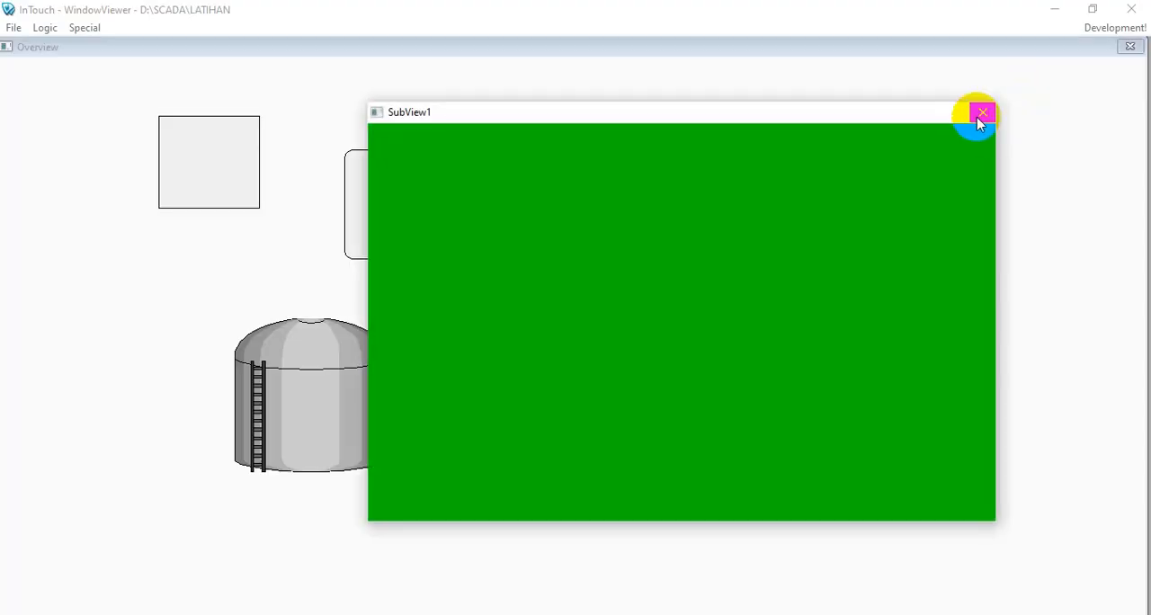
{"action": "left_click", "coordinate": [980, 114]}
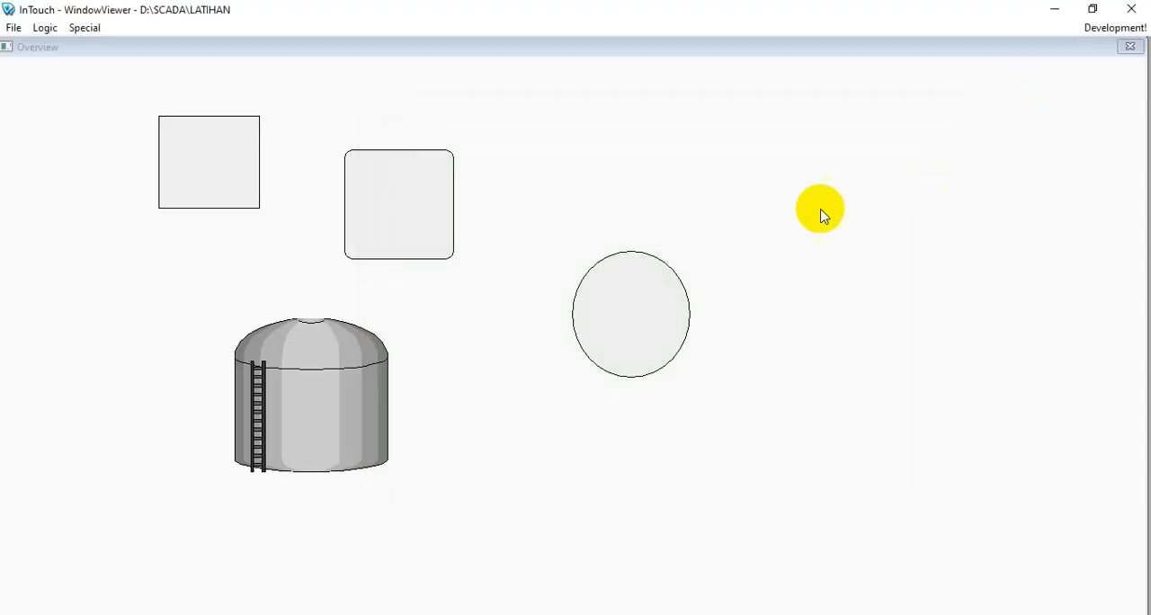
{"action": "left_click", "coordinate": [14, 28]}
{"action": "left_click", "coordinate": [36, 55]}
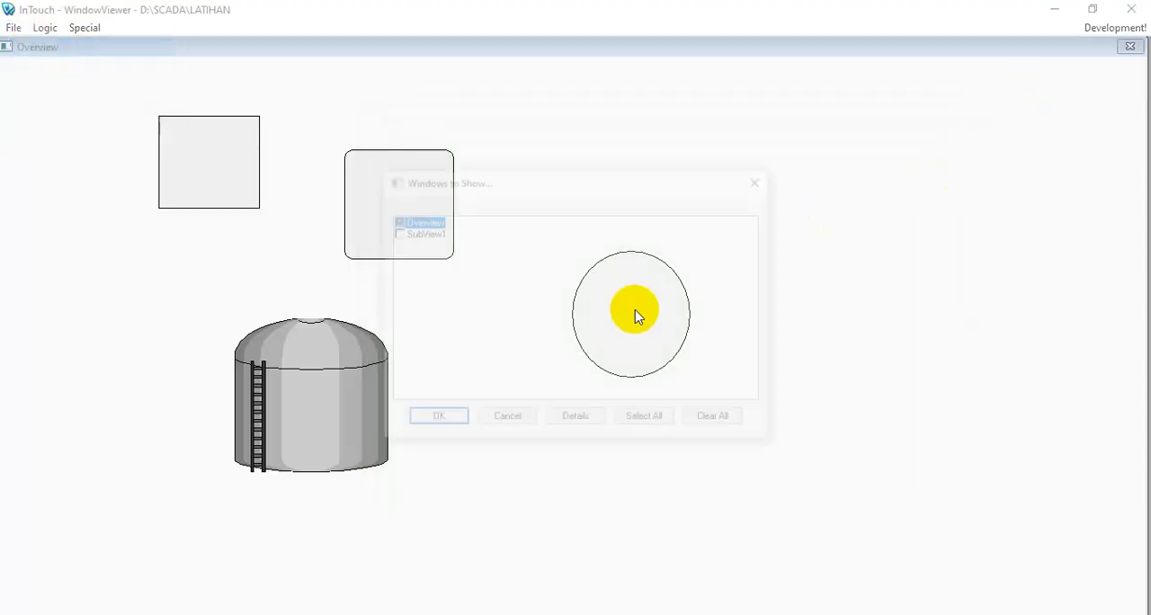
{"action": "left_click", "coordinate": [414, 233]}
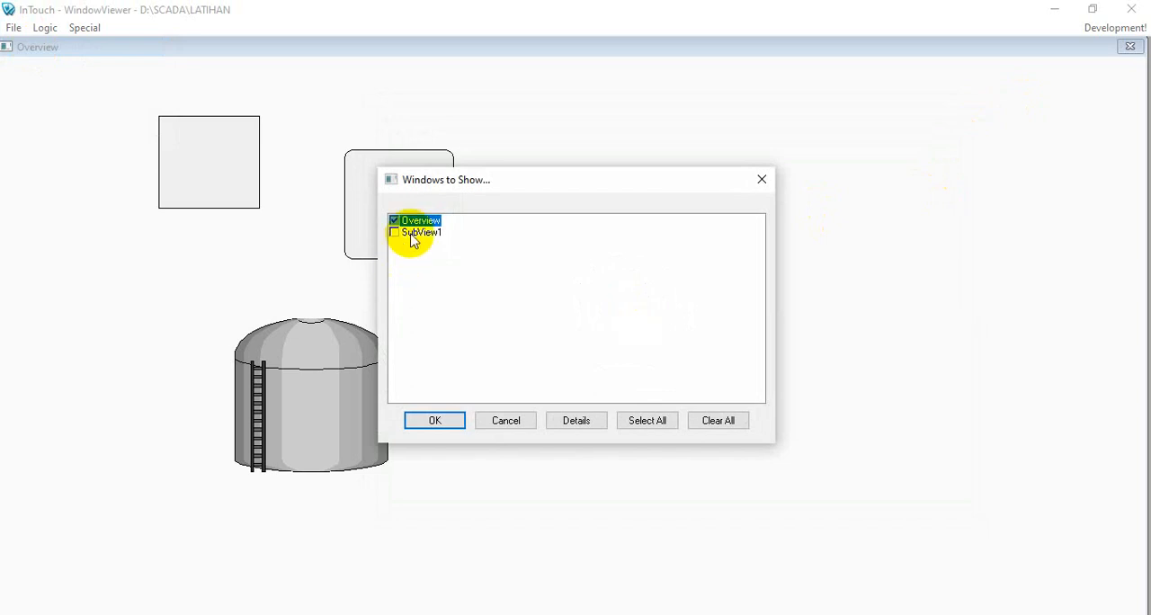
{"action": "left_click", "coordinate": [432, 418]}
- Test the popup behavior by activating Overview and SubView1 in turn, and close both windows
{"action": "left_click", "coordinate": [188, 263]}
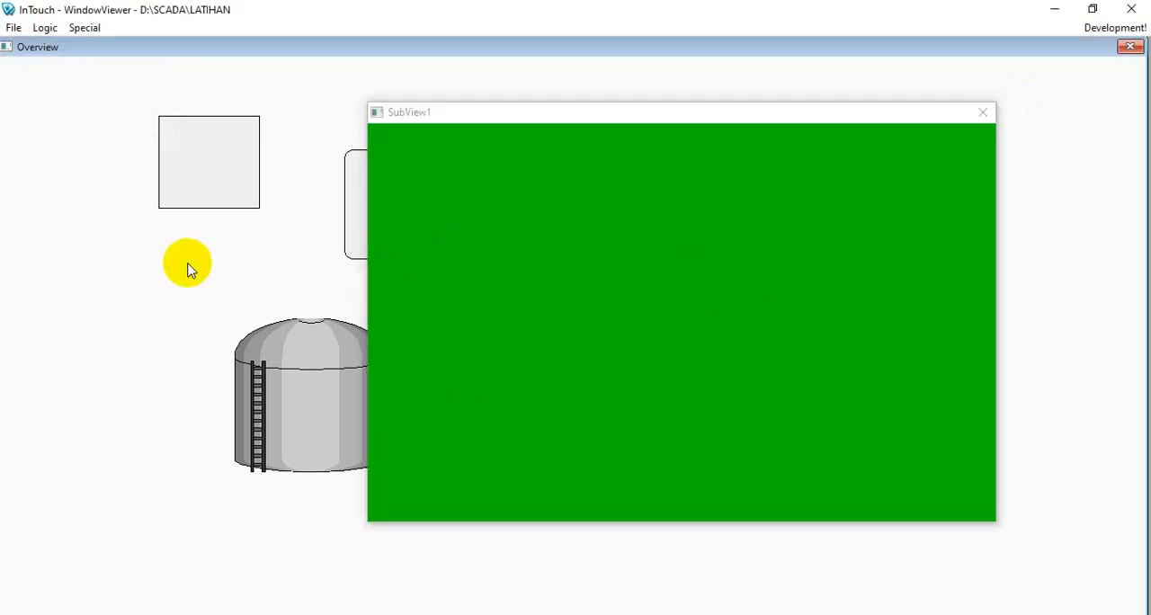
{"action": "left_click", "coordinate": [709, 224]}
{"action": "left_click", "coordinate": [1070, 278]}
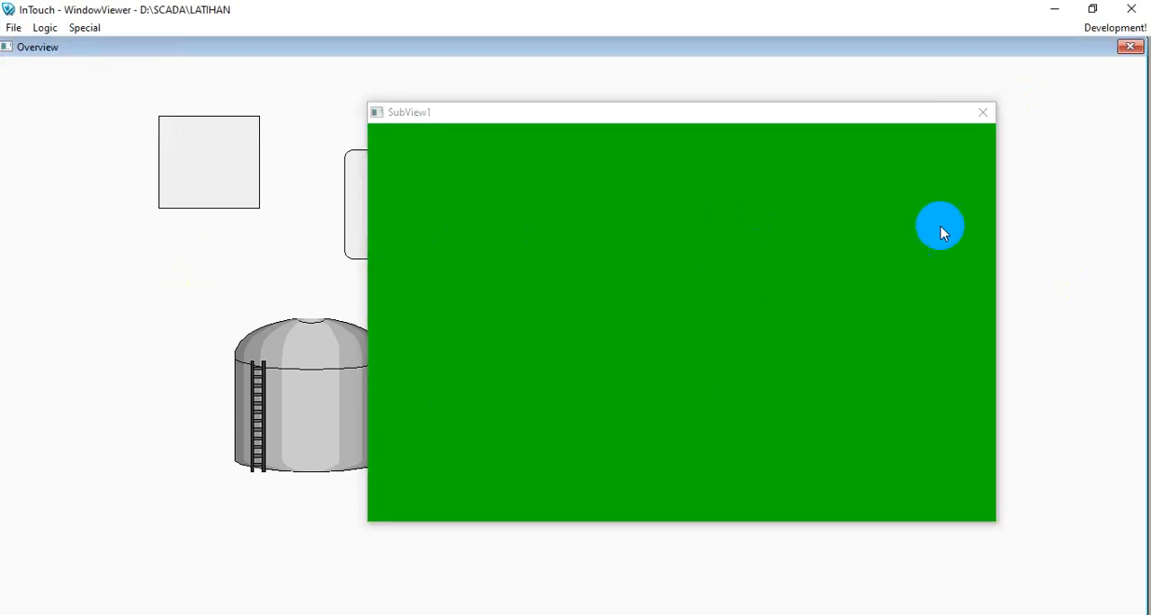
{"action": "left_click", "coordinate": [983, 112]}
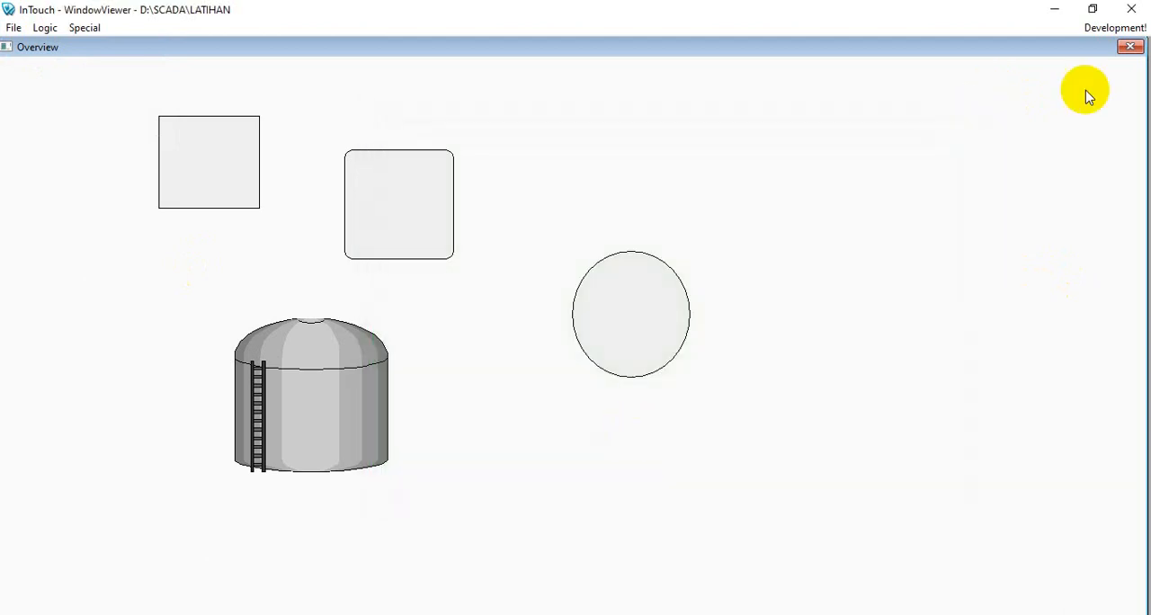
{"action": "left_click", "coordinate": [1132, 47]}
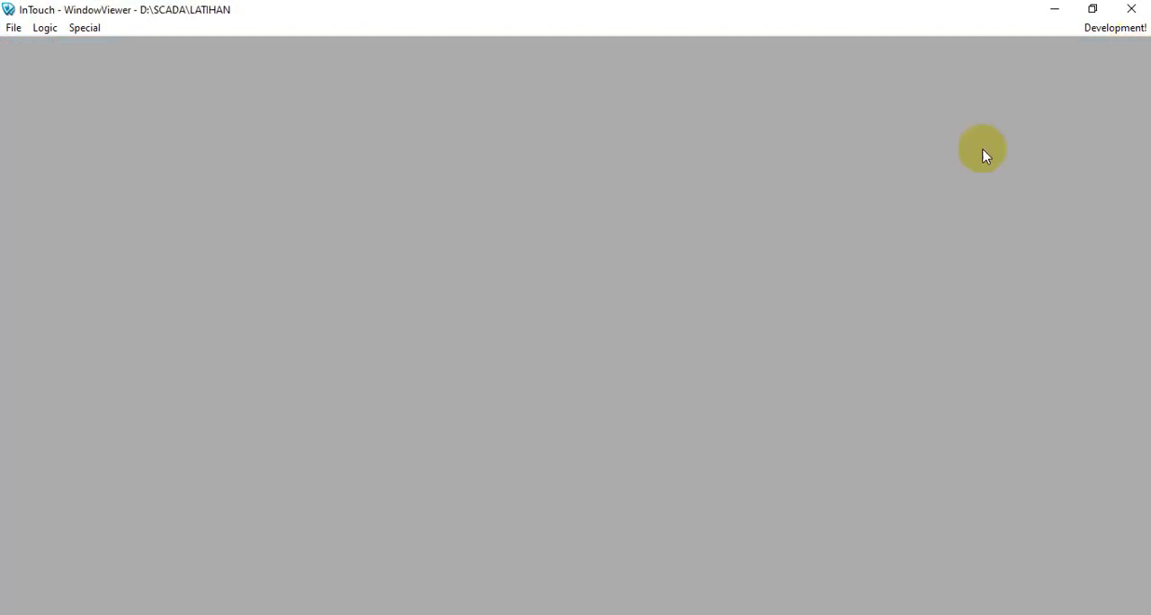
- Reopen Overview for editing in development mode and draw a button about 160 by 60 in the empty area above the circle
{"action": "left_click", "coordinate": [1106, 26]}
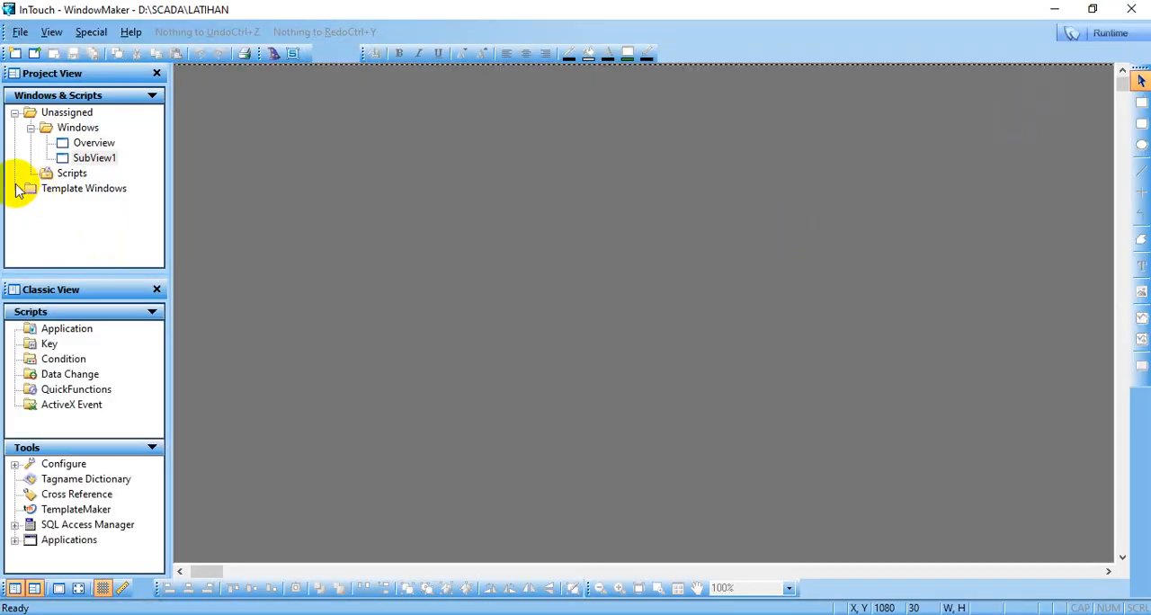
{"action": "double_click", "coordinate": [96, 144]}
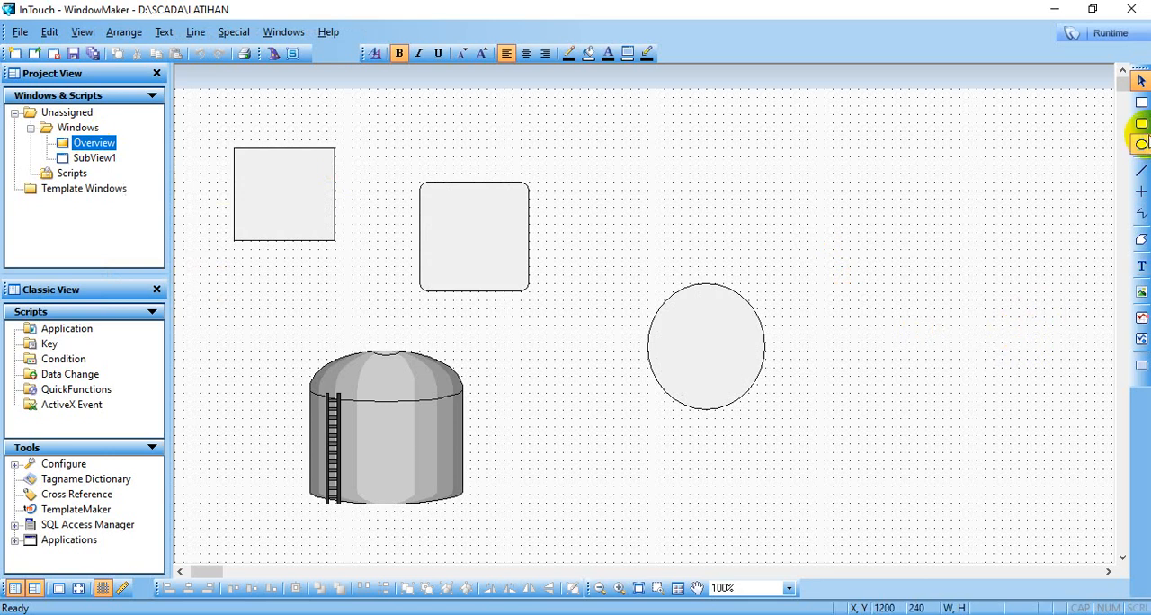
{"action": "left_click", "coordinate": [1141, 367]}
{"action": "left_click_drag", "start_coordinate": [774, 147], "coordinate": [909, 198]}
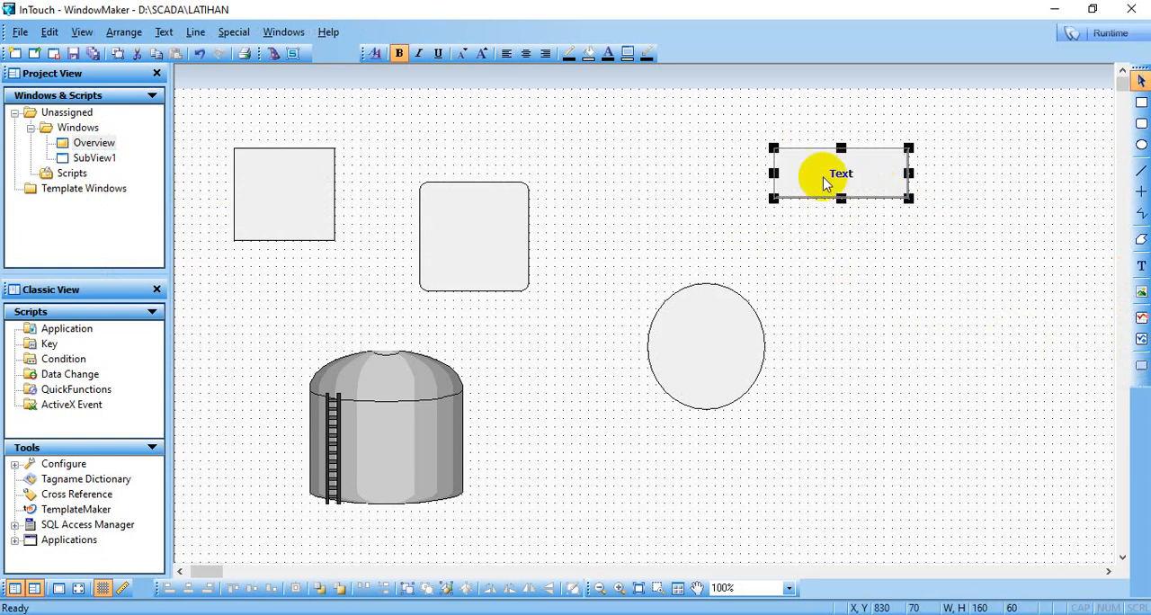
- Replace the new button's text string with SubView1
{"action": "right_click", "coordinate": [824, 180]}
{"action": "mouse_move", "coordinate": [944, 369]}
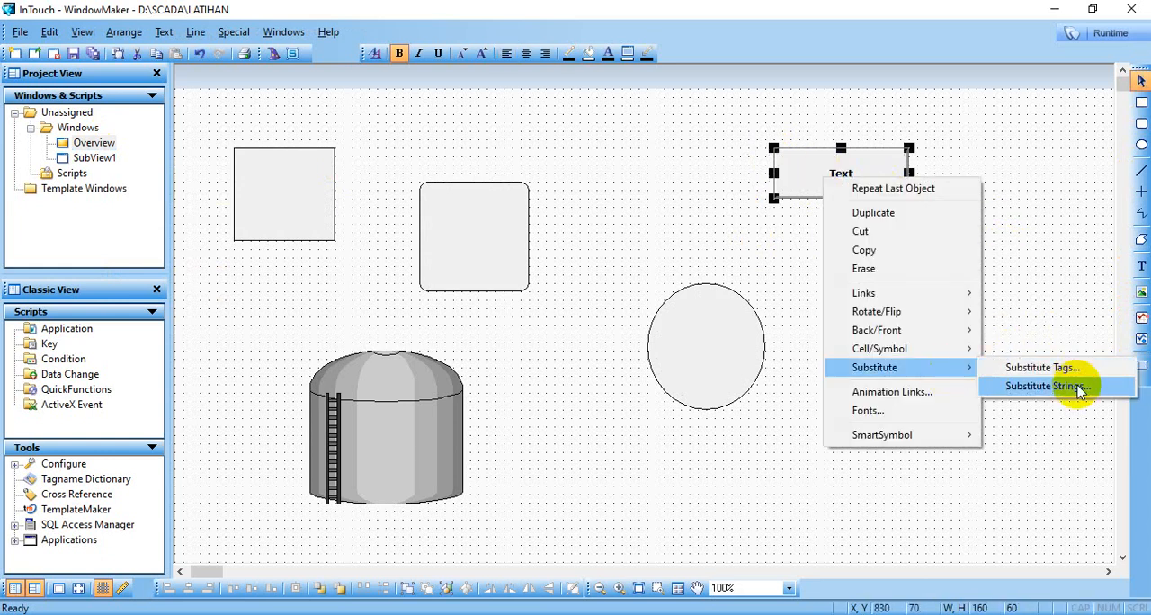
{"action": "left_click", "coordinate": [1077, 385]}
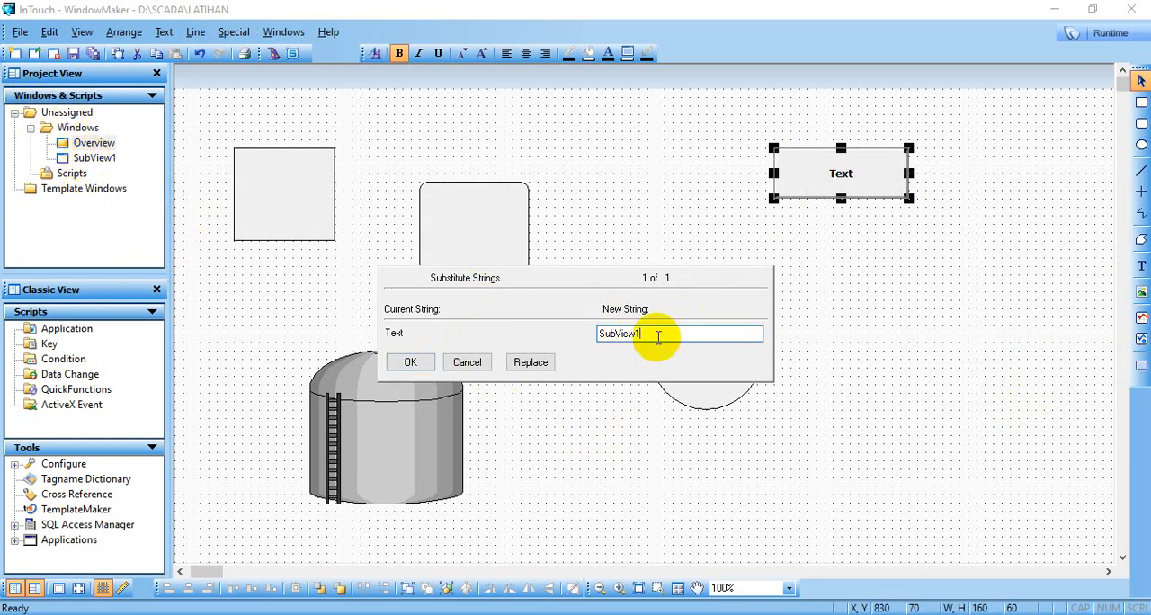
{"action": "left_click", "coordinate": [410, 361]}
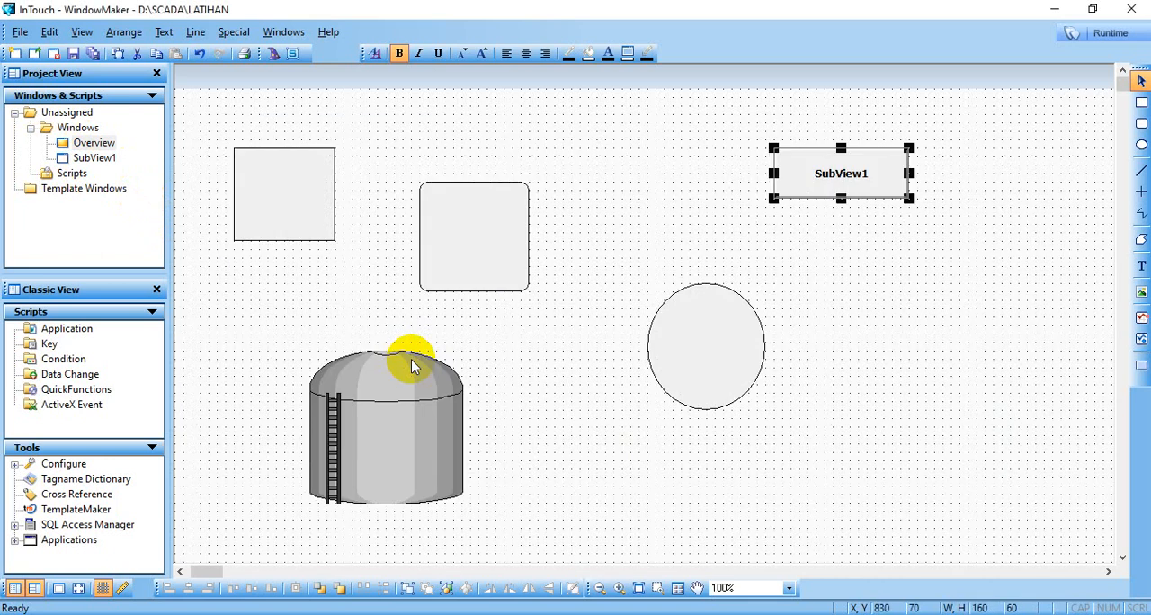
- Give the SubView1 button a Show Window touch link that opens the SubView1 window
{"action": "right_click", "coordinate": [852, 191]}
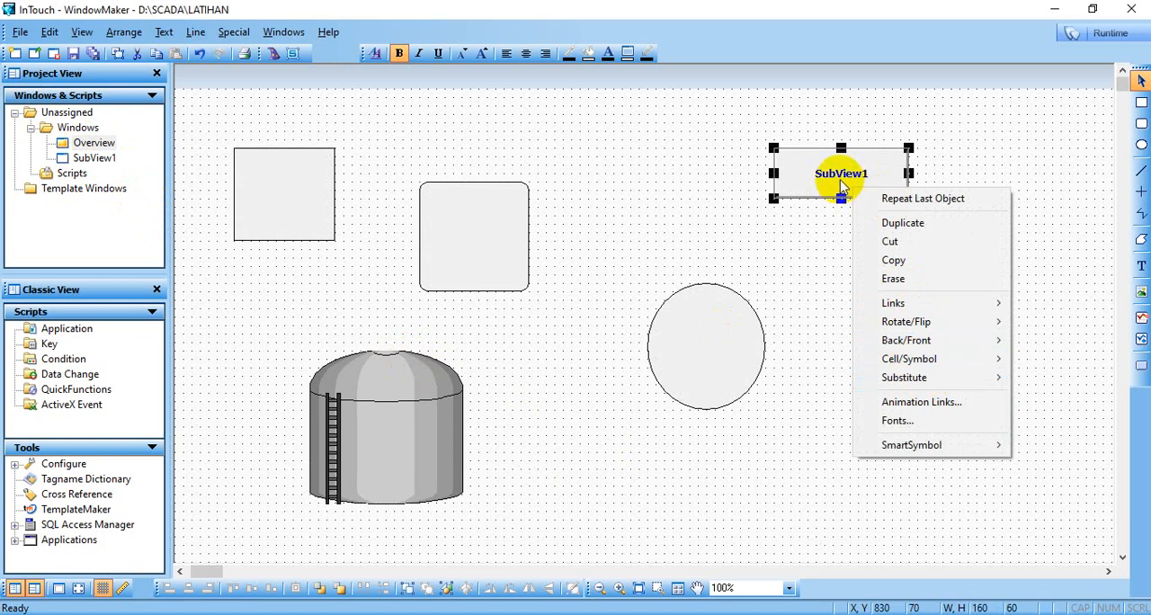
{"action": "left_click", "coordinate": [843, 186]}
{"action": "double_click", "coordinate": [843, 186]}
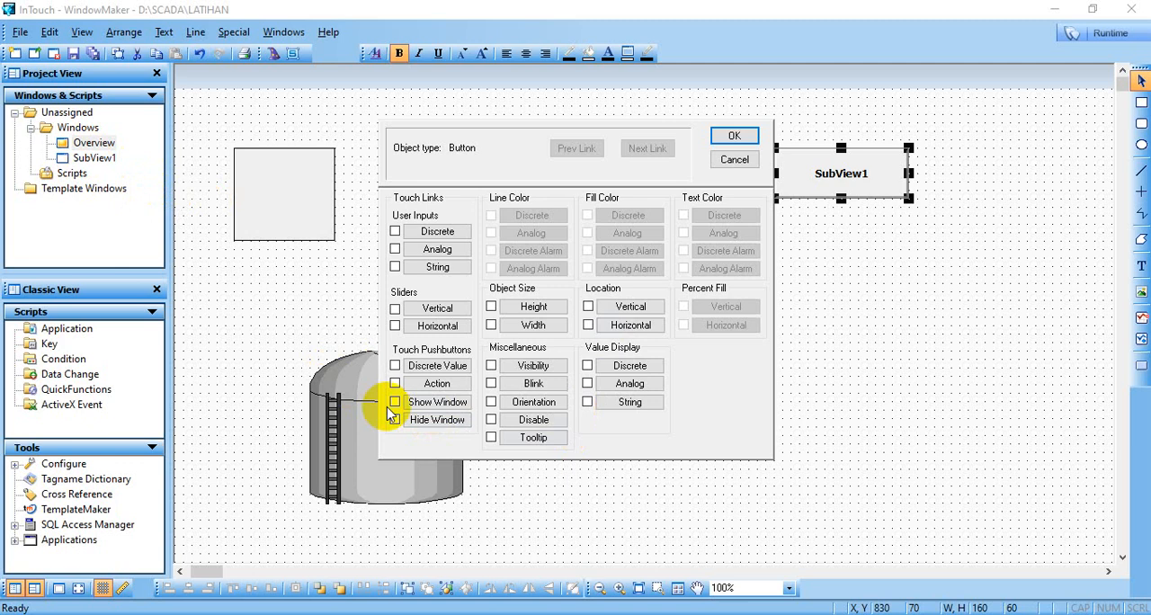
{"action": "left_click", "coordinate": [431, 401]}
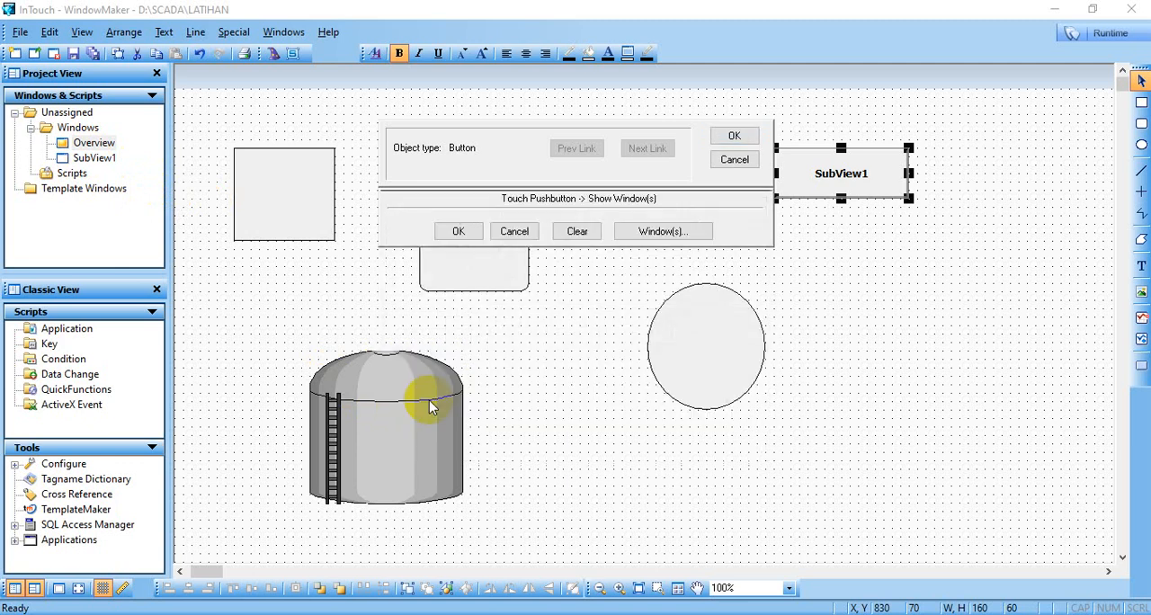
{"action": "left_click", "coordinate": [416, 144]}
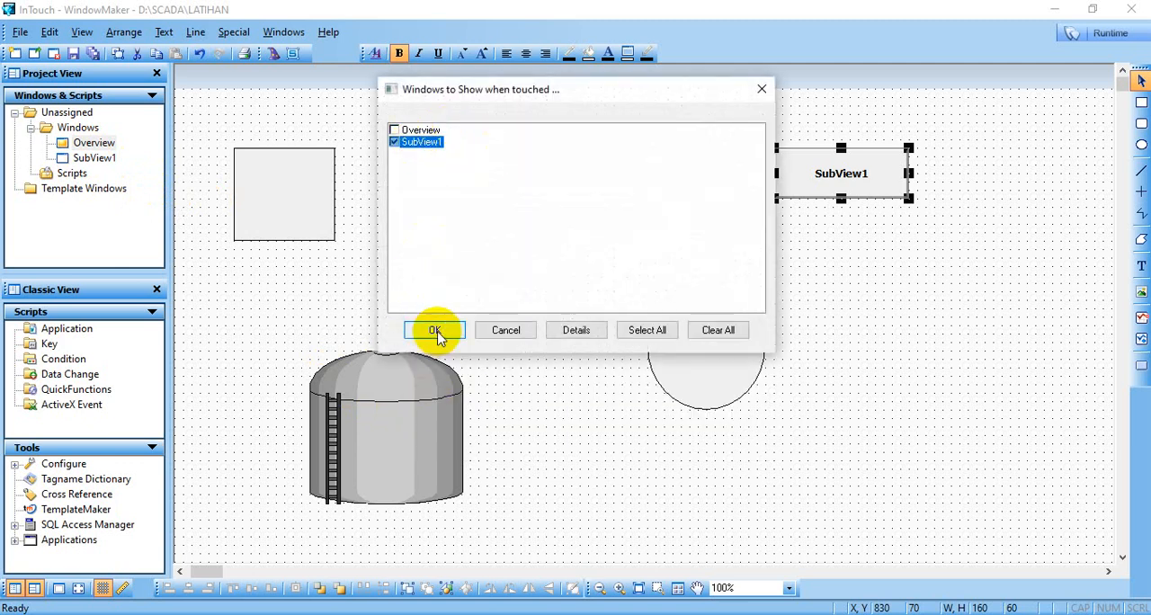
{"action": "left_click", "coordinate": [436, 329]}
{"action": "left_click", "coordinate": [734, 137]}
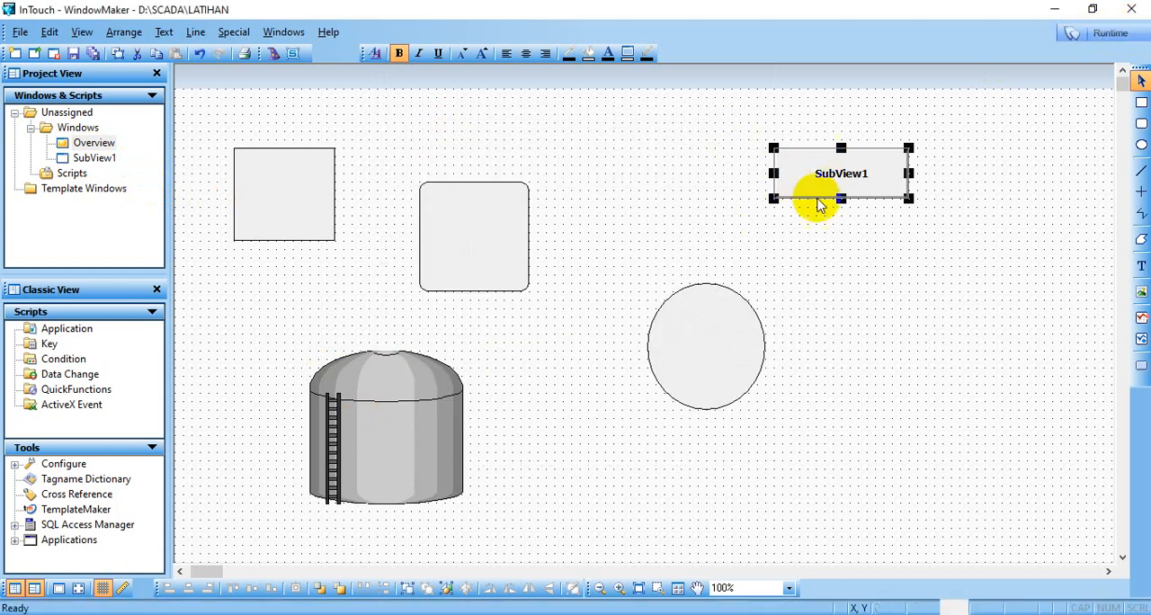
- Duplicate the SubView1 button and place the copy directly below the original
{"action": "right_click", "coordinate": [844, 174]}
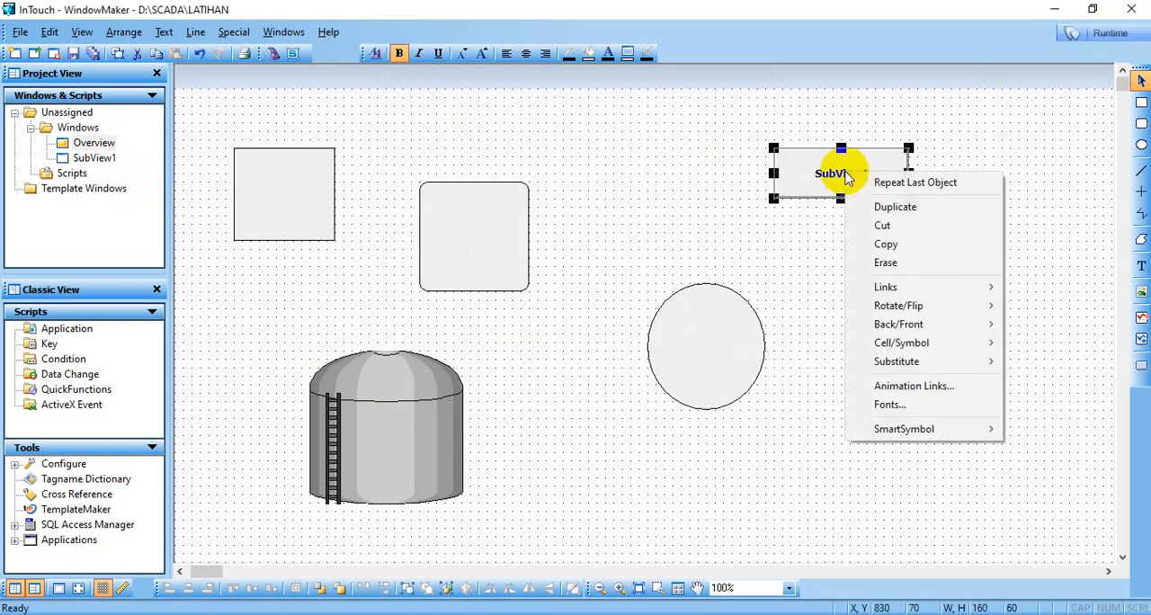
{"action": "left_click", "coordinate": [927, 208]}
{"action": "left_click_drag", "start_coordinate": [830, 182], "coordinate": [818, 229]}
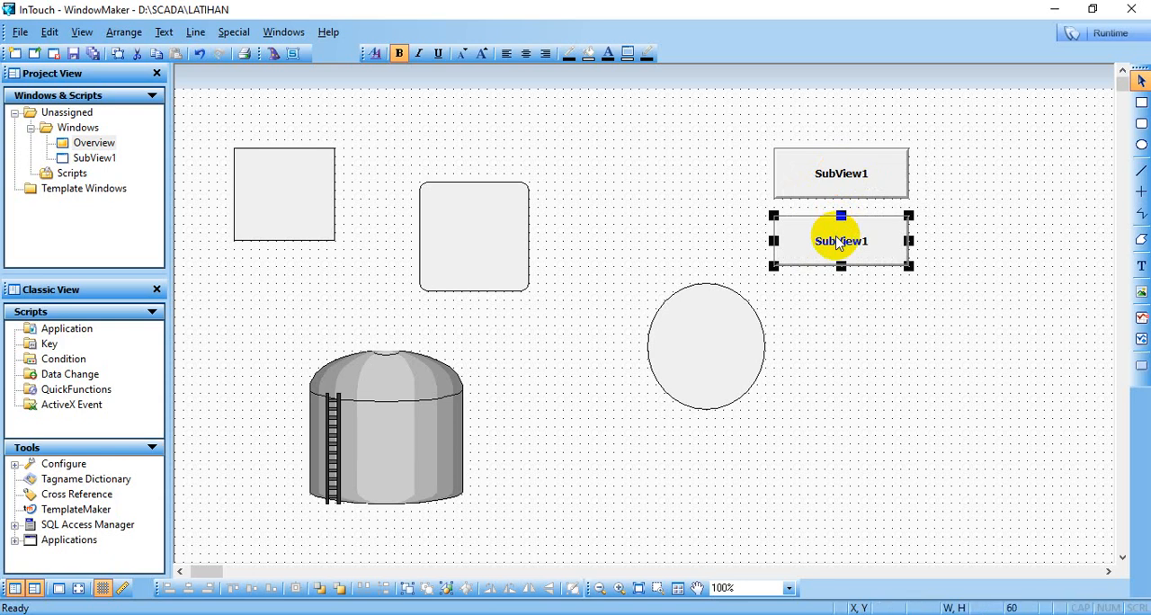
- Replace the lower SubView1 button's Show Window touch link with a Hide Window link that hides the SubView1 window
{"action": "double_click", "coordinate": [838, 241]}
{"action": "left_click", "coordinate": [395, 402]}
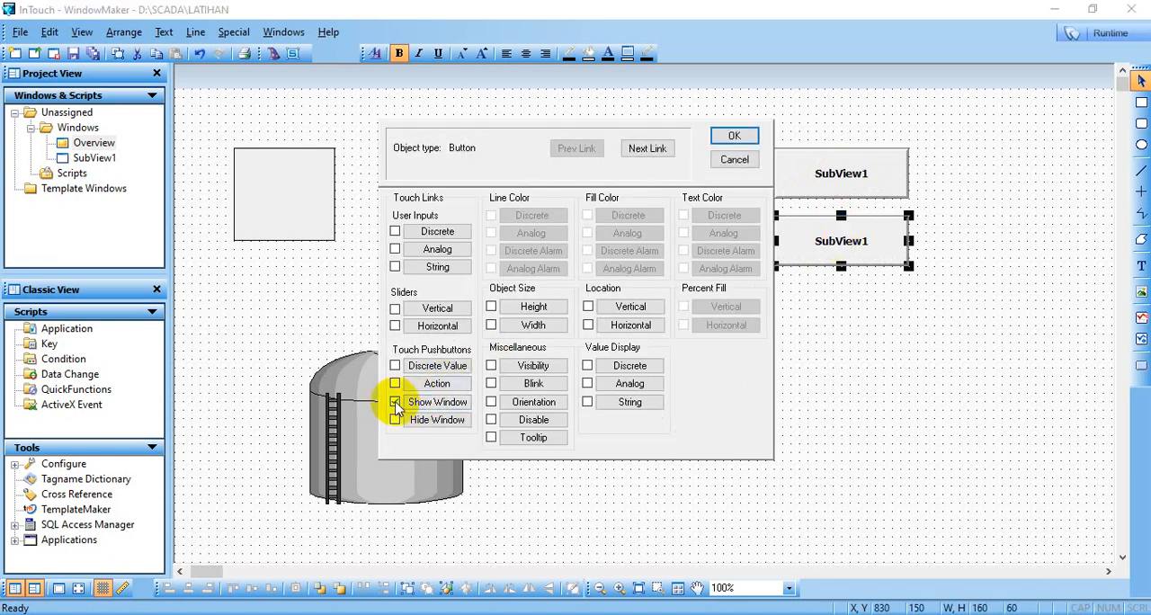
{"action": "left_click", "coordinate": [395, 404]}
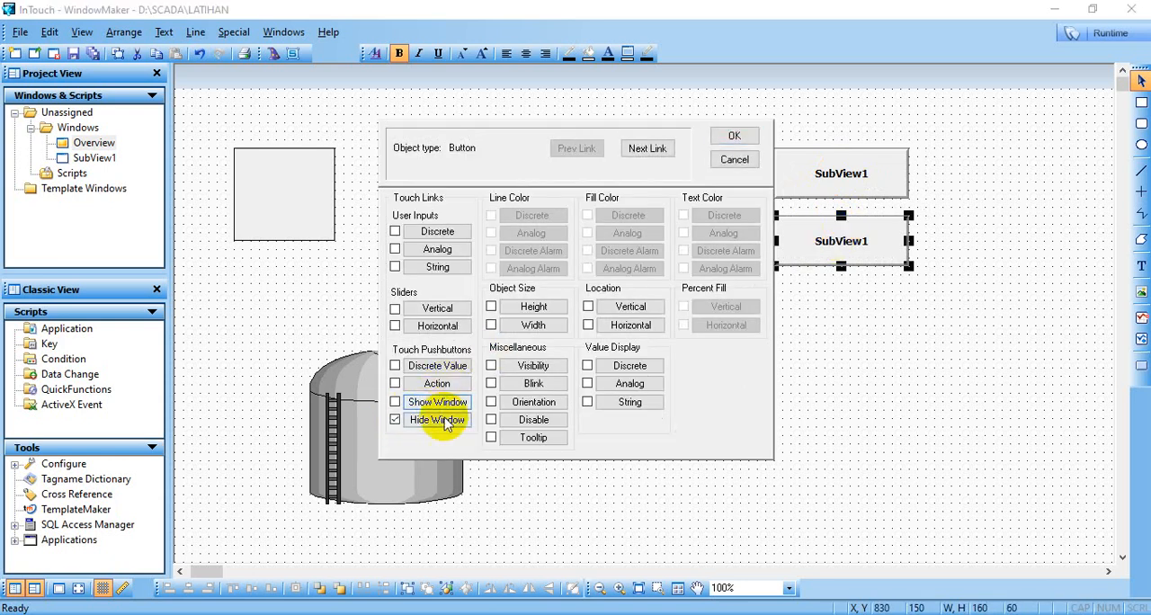
{"action": "left_click", "coordinate": [441, 420]}
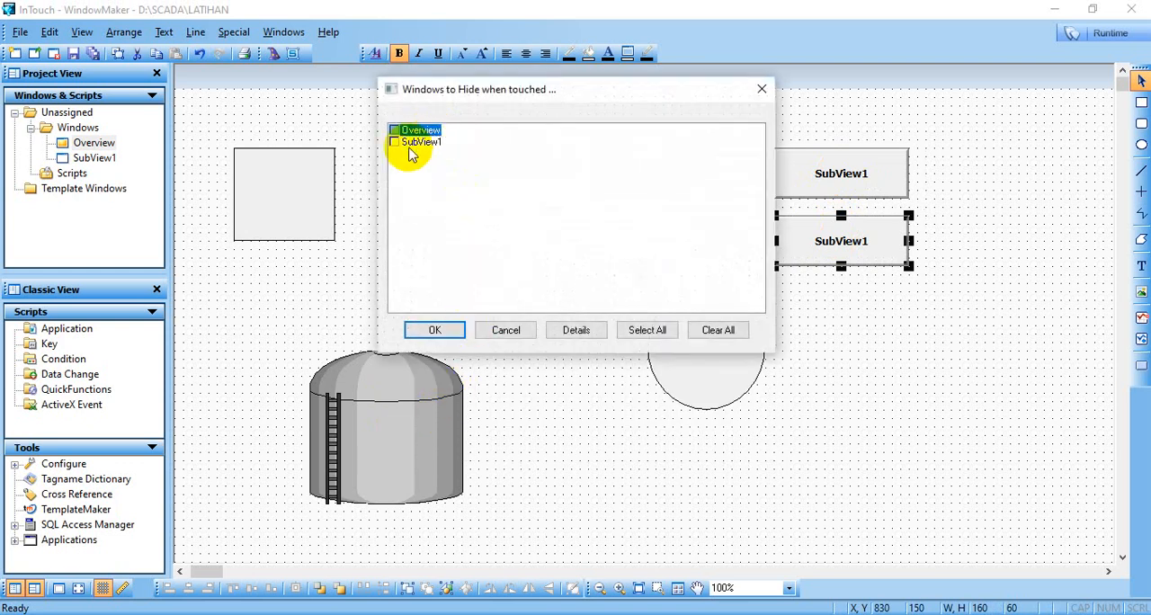
{"action": "left_click", "coordinate": [410, 144]}
{"action": "left_click", "coordinate": [435, 330]}
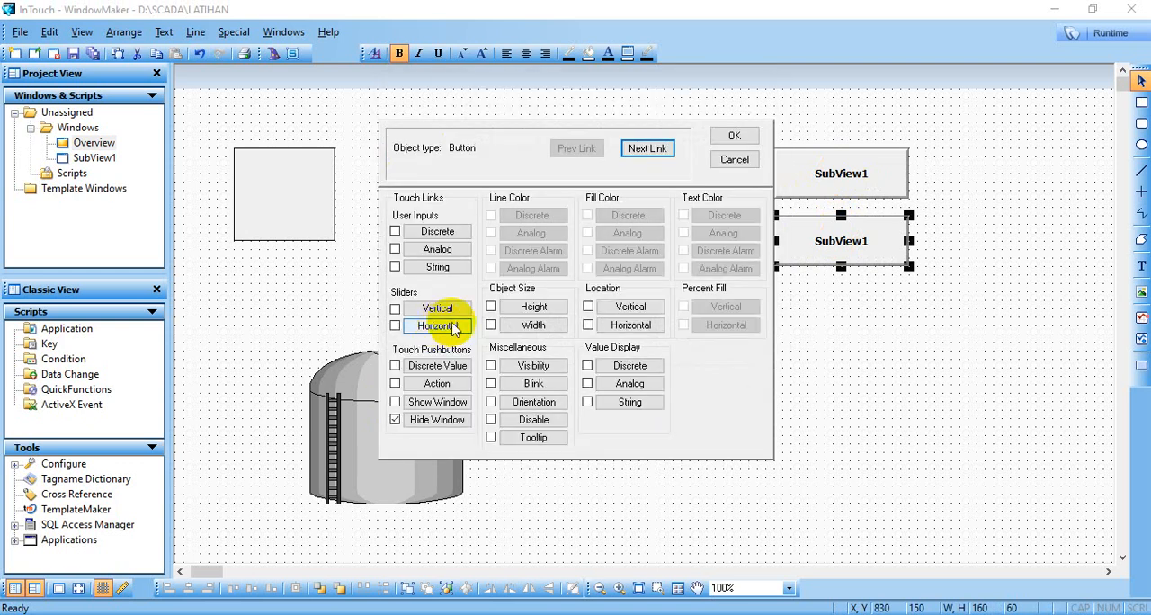
{"action": "left_click", "coordinate": [734, 135]}
- Test both buttons in runtime by opening SubView1 with the upper one, moving it aside and hiding it with the lower one
{"action": "left_click", "coordinate": [1144, 33]}
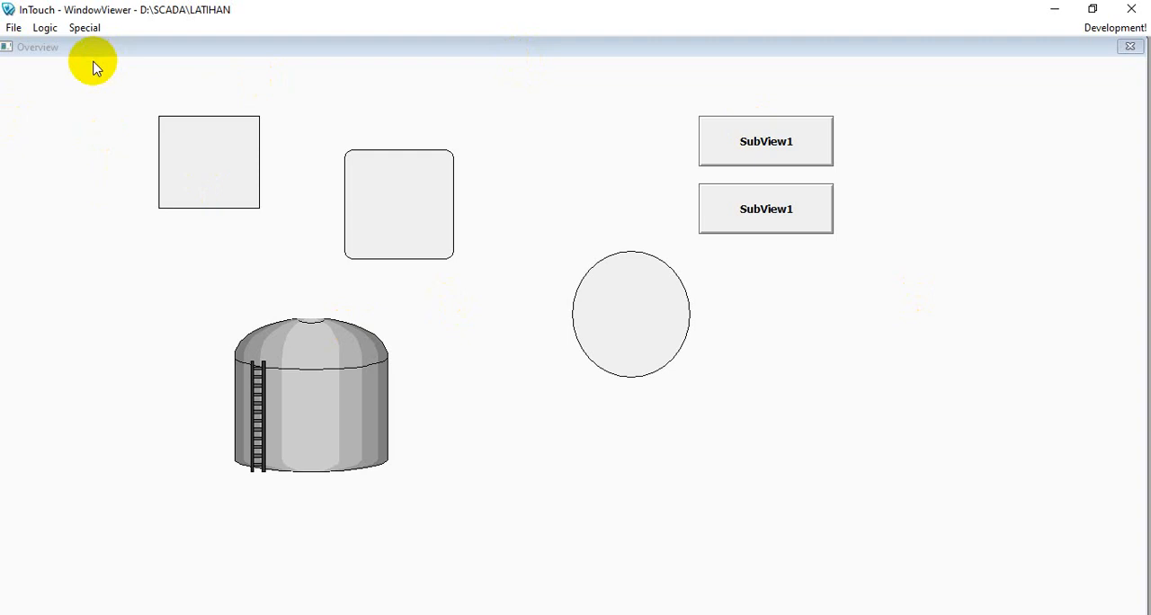
{"action": "left_click", "coordinate": [761, 153]}
{"action": "left_click_drag", "start_coordinate": [776, 112], "coordinate": [453, 121]}
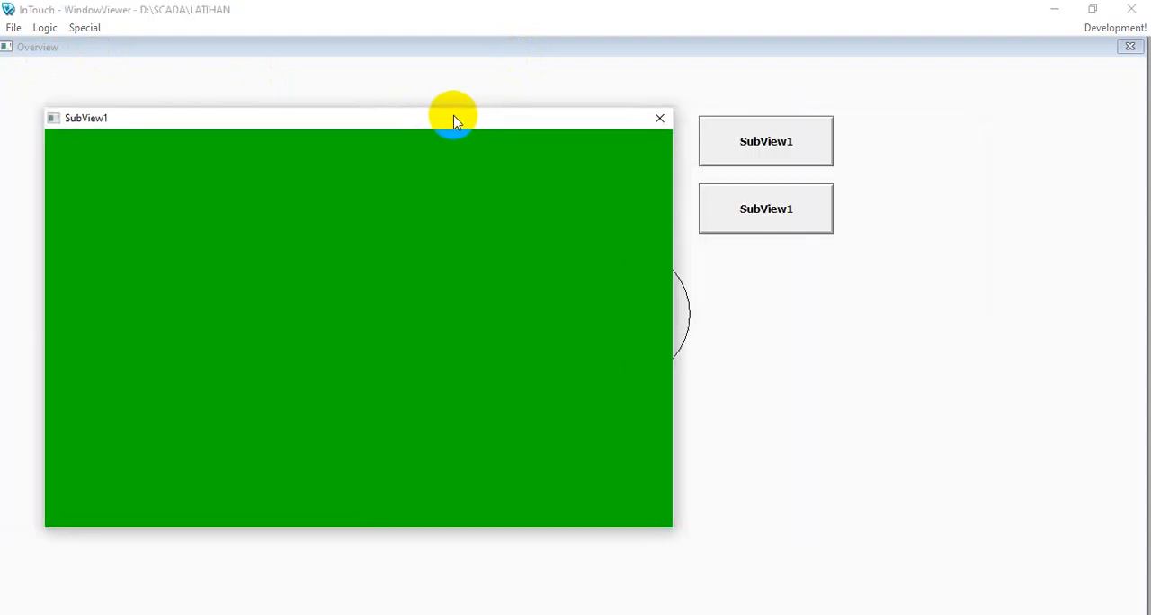
{"action": "left_click", "coordinate": [658, 122]}
{"action": "left_click", "coordinate": [766, 147]}
{"action": "left_click_drag", "start_coordinate": [757, 120], "coordinate": [416, 111]}
{"action": "left_click", "coordinate": [790, 219]}
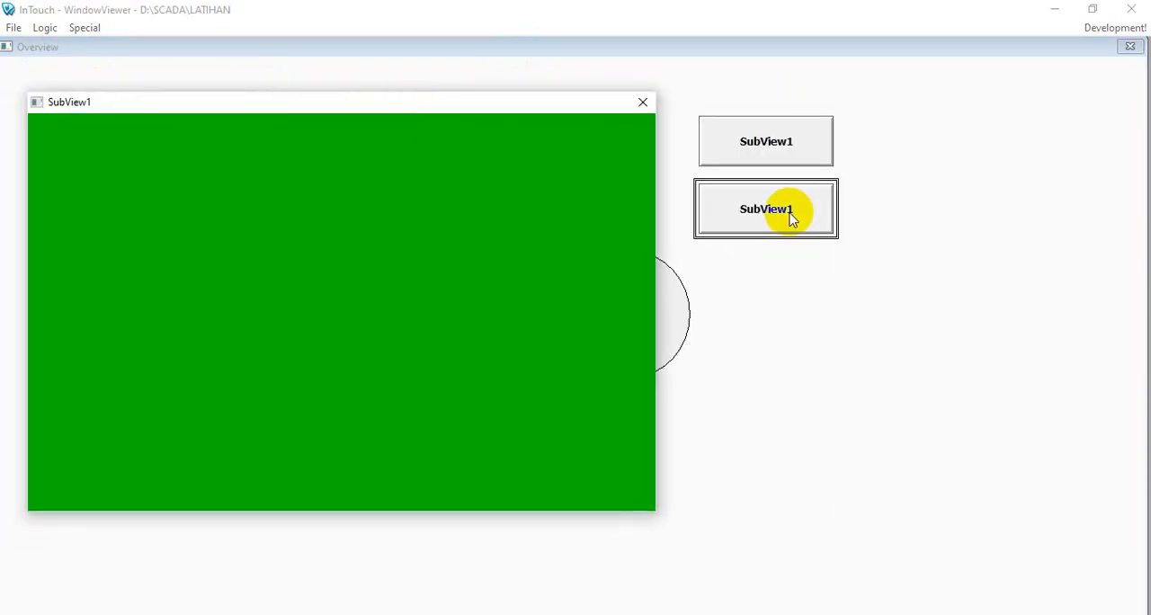
{"action": "left_click", "coordinate": [790, 218]}
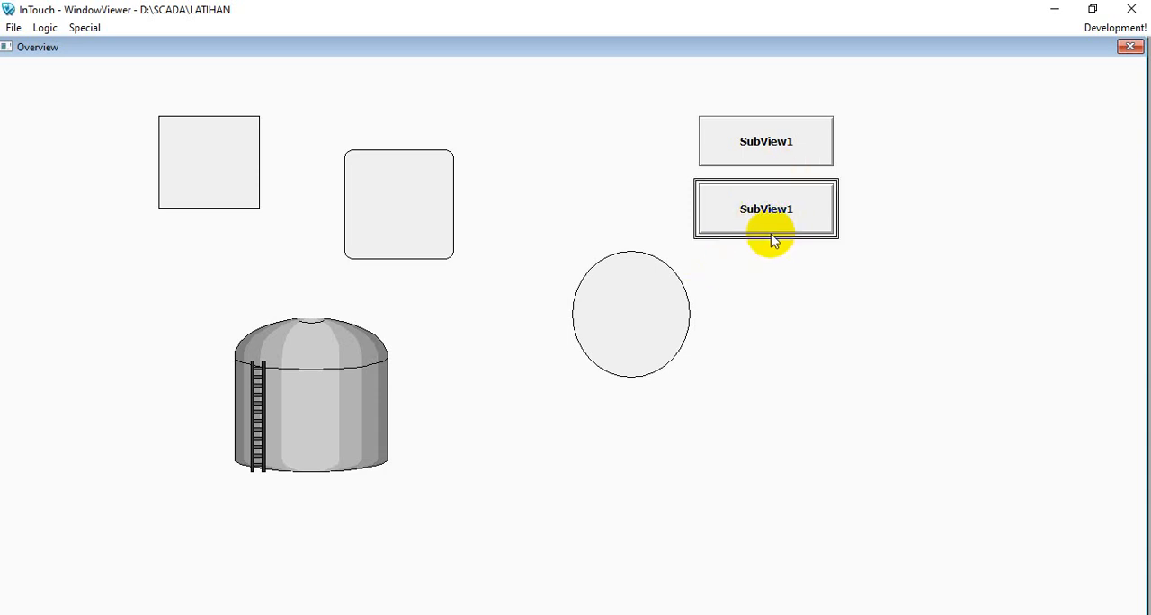
- Back in development mode, turn off SubView1's Close Button and Size Controls and shift the window toward the left of the Overview drawing
{"action": "left_click", "coordinate": [1103, 31]}
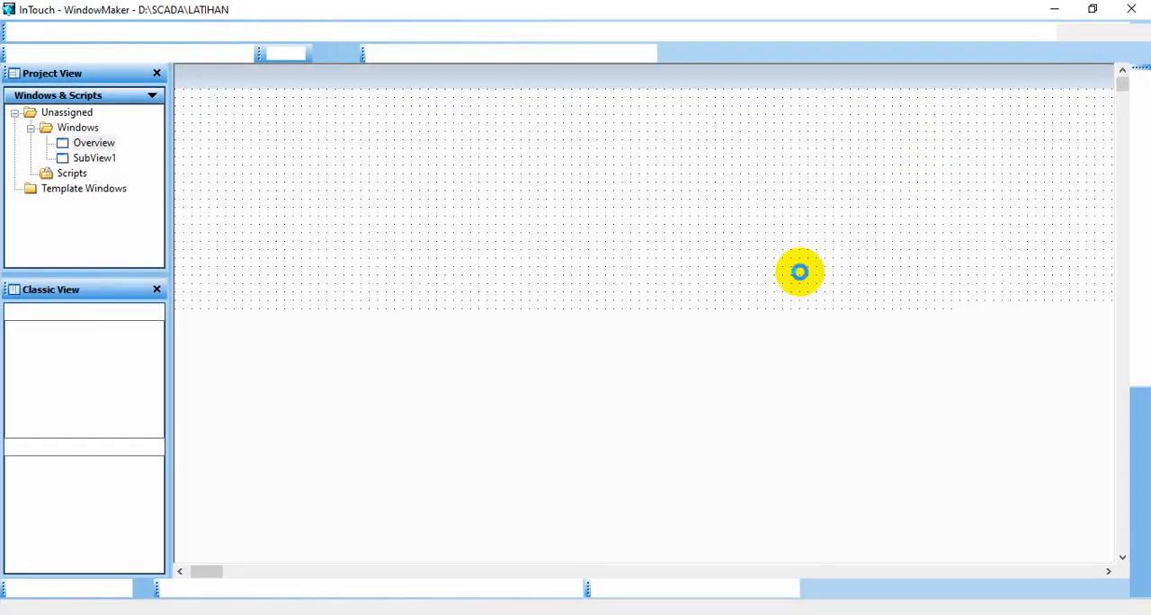
{"action": "left_click", "coordinate": [99, 163]}
{"action": "double_click", "coordinate": [99, 164]}
{"action": "left_click", "coordinate": [657, 326]}
{"action": "right_click", "coordinate": [666, 207]}
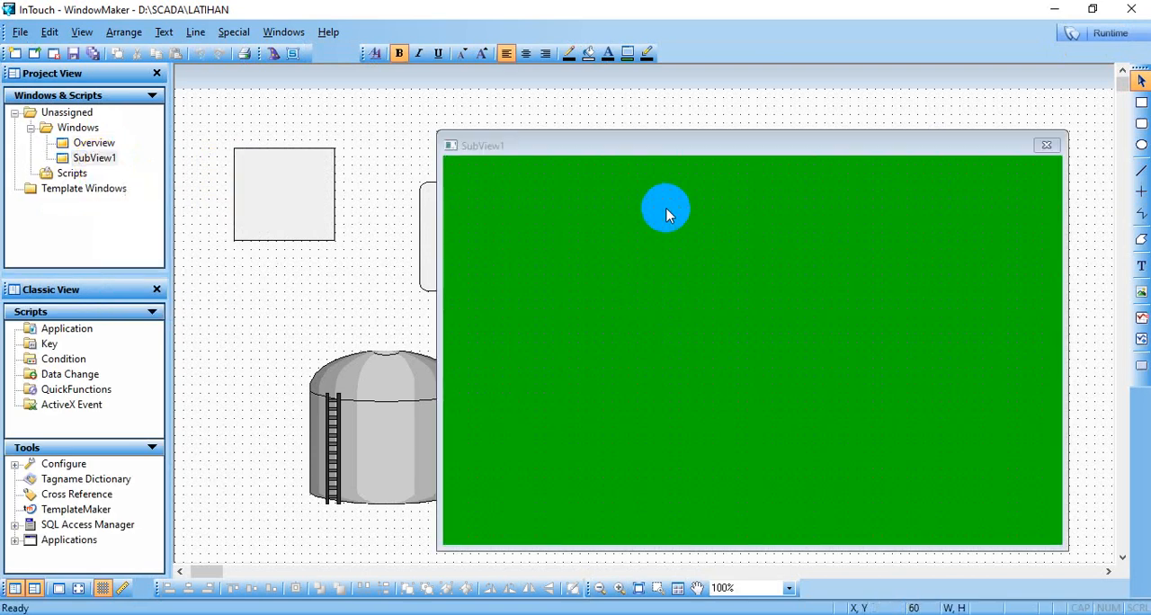
{"action": "left_click", "coordinate": [719, 453]}
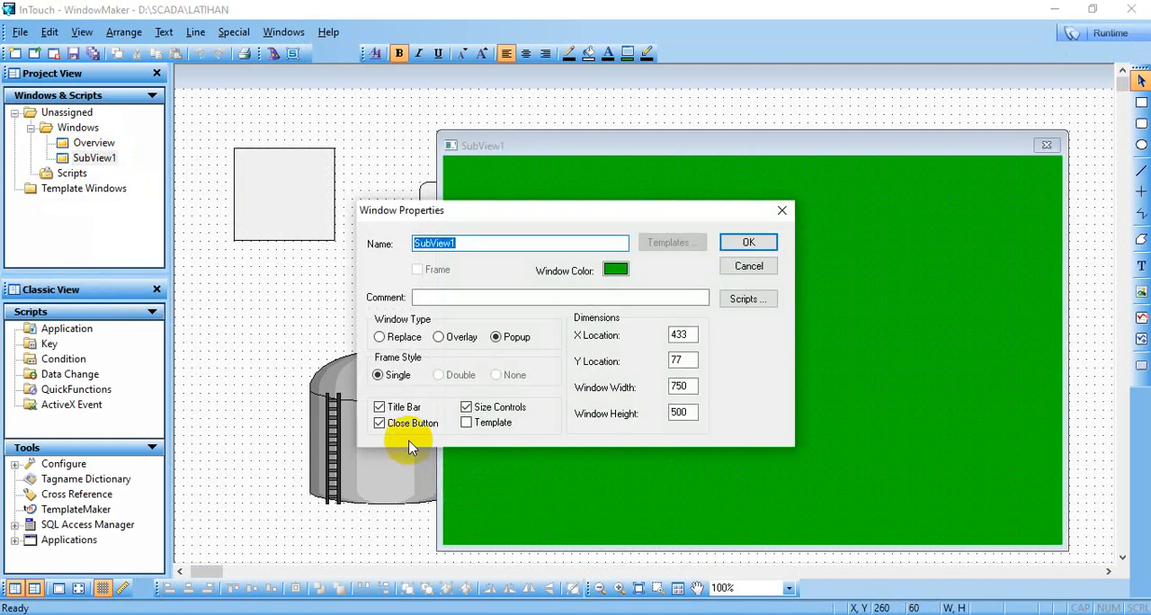
{"action": "left_click", "coordinate": [748, 242]}
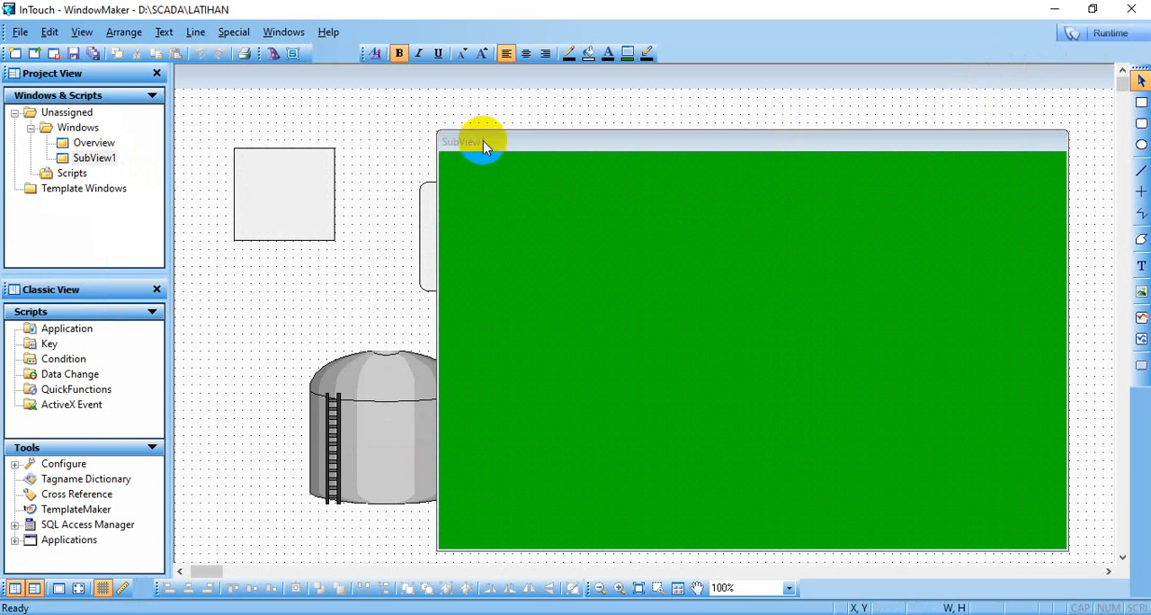
{"action": "left_click_drag", "start_coordinate": [535, 144], "coordinate": [341, 148]}
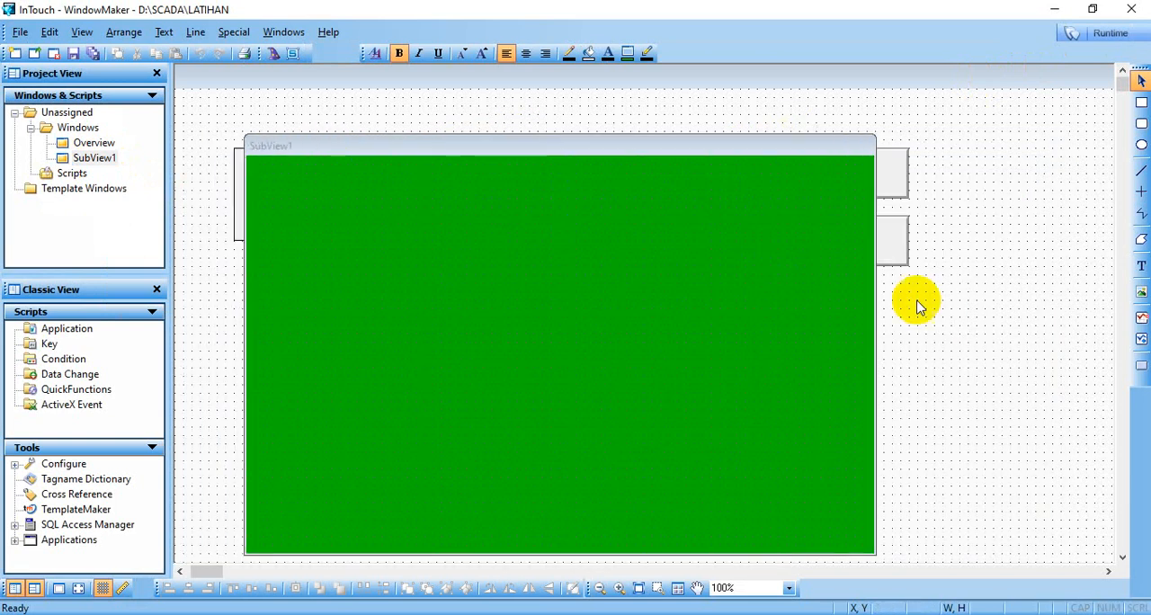
- Test showing, moving and hiding the SubView1 window without its close button in runtime, and return to development mode
{"action": "left_click", "coordinate": [1105, 36]}
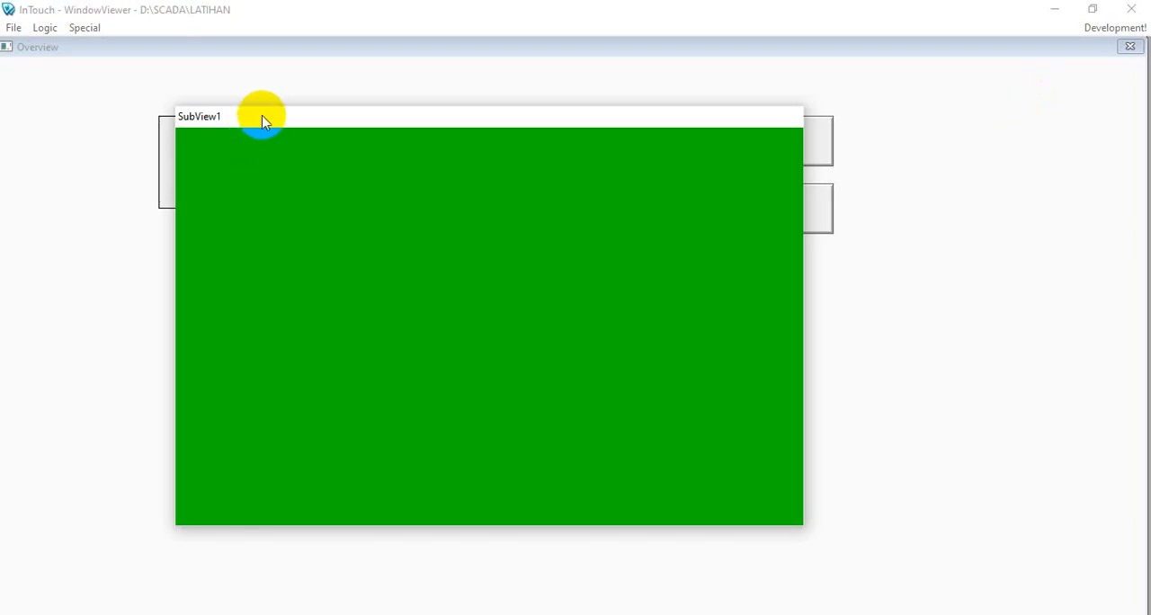
{"action": "left_click_drag", "start_coordinate": [264, 116], "coordinate": [261, 125]}
{"action": "left_click_drag", "start_coordinate": [414, 135], "coordinate": [274, 68]}
{"action": "left_click", "coordinate": [739, 209]}
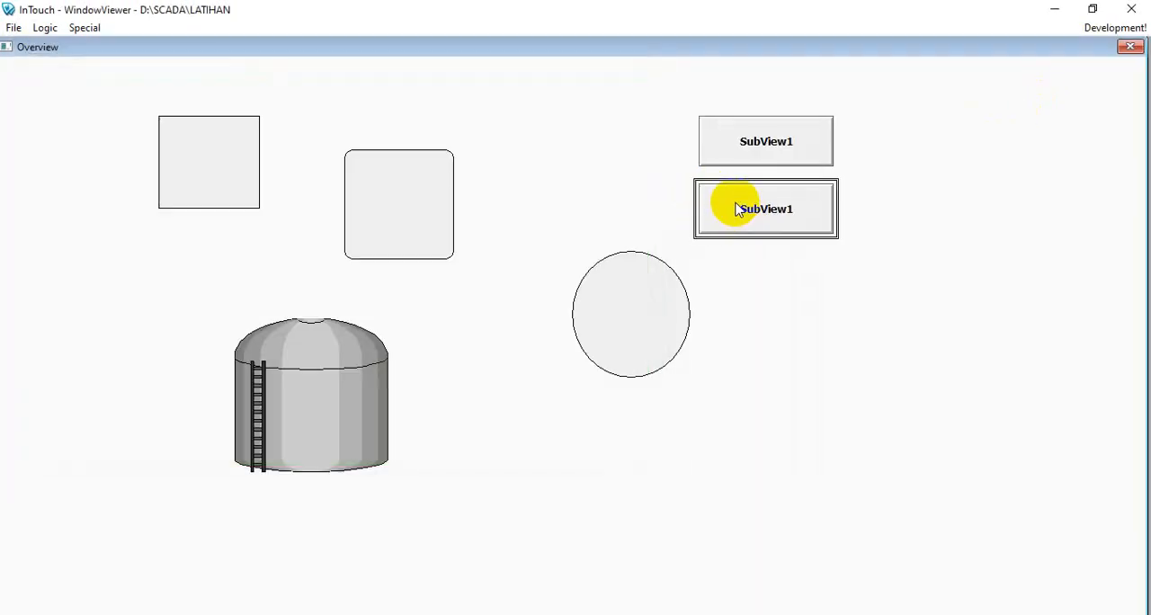
{"action": "left_click", "coordinate": [745, 142]}
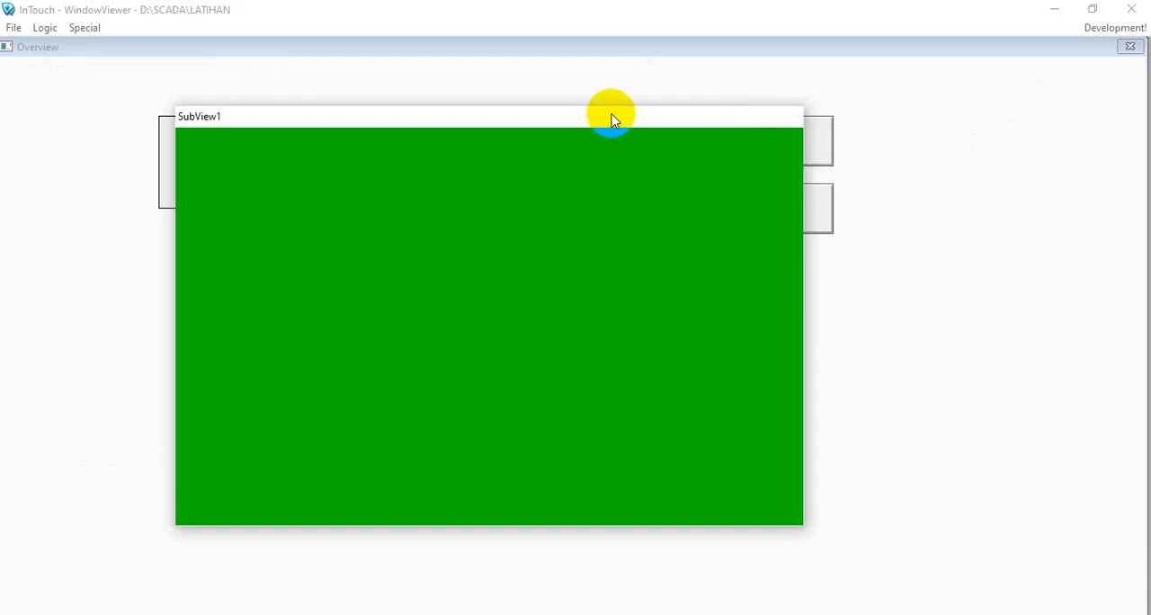
{"action": "left_click_drag", "start_coordinate": [578, 116], "coordinate": [453, 95]}
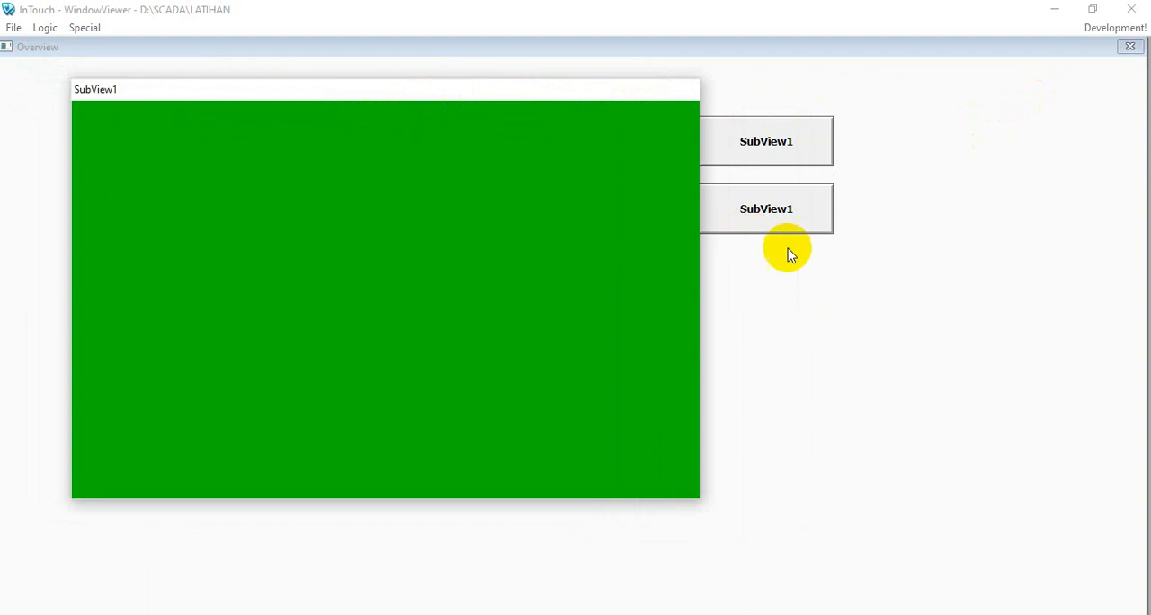
{"action": "left_click", "coordinate": [775, 223]}
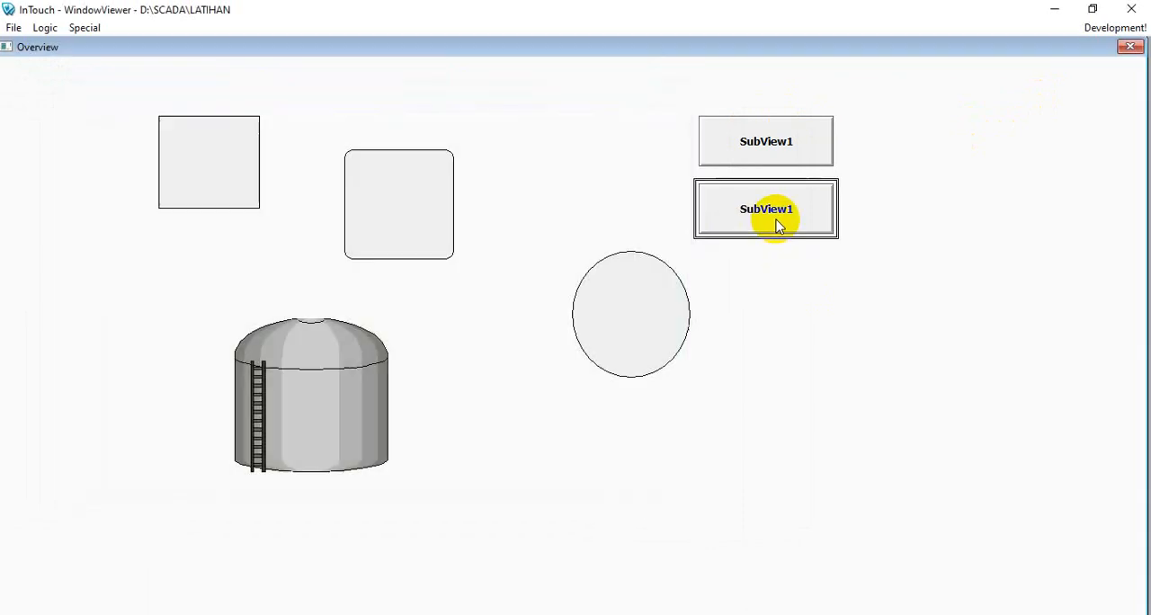
{"action": "left_click", "coordinate": [1111, 27]}
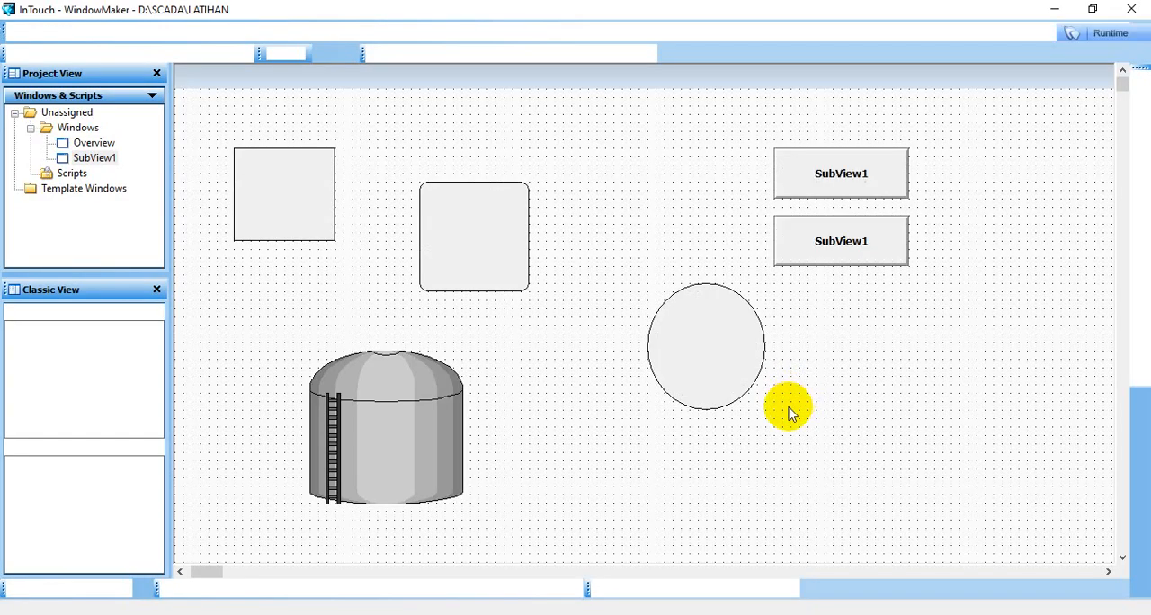